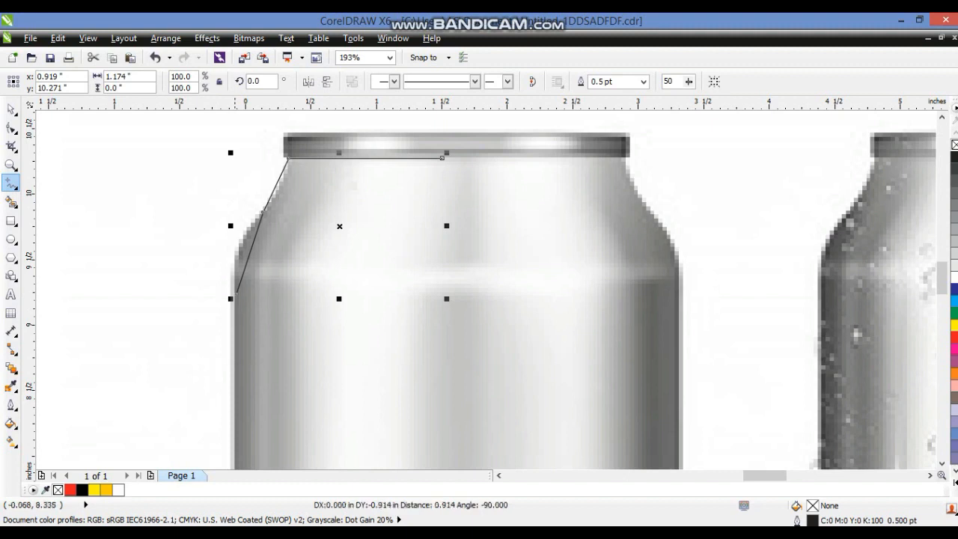
# Extend the traced polyline down the can's left edge and set its outline thickness to 3 pt
pyautogui.click(236, 452)
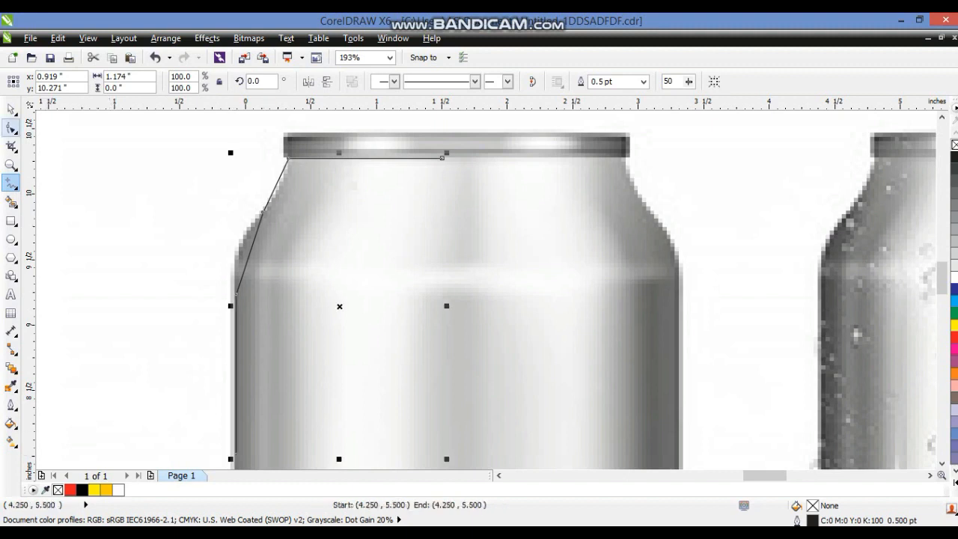
pyautogui.click(11, 404)
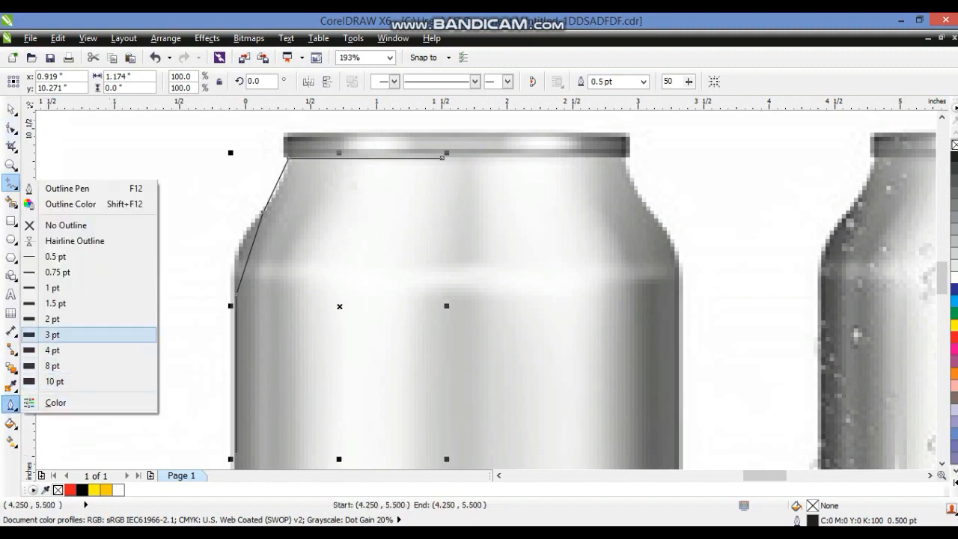
pyautogui.click(52, 334)
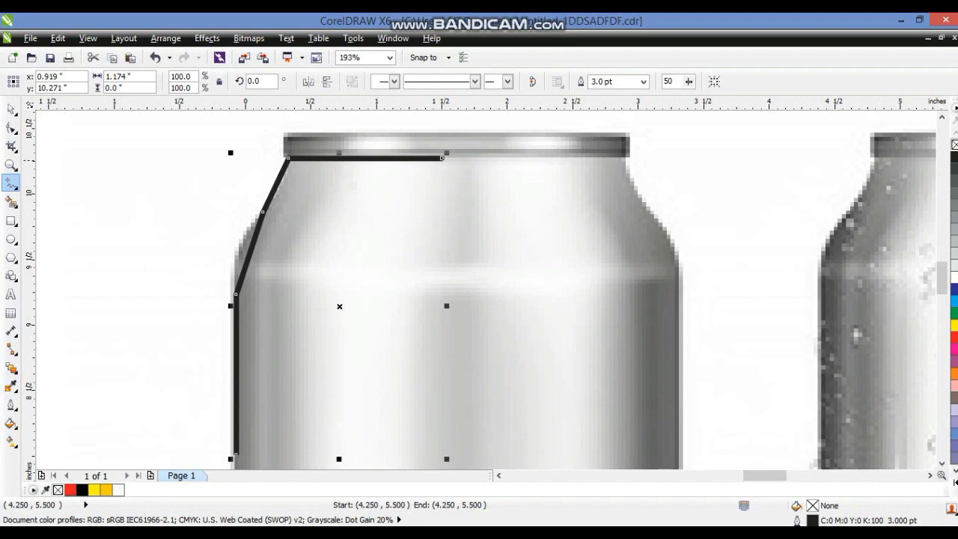
# Continue the polyline across the can's bottom and up its right side
pyautogui.click(11, 165)
pyautogui.rightClick(364, 362)
pyautogui.rightClick(371, 362)
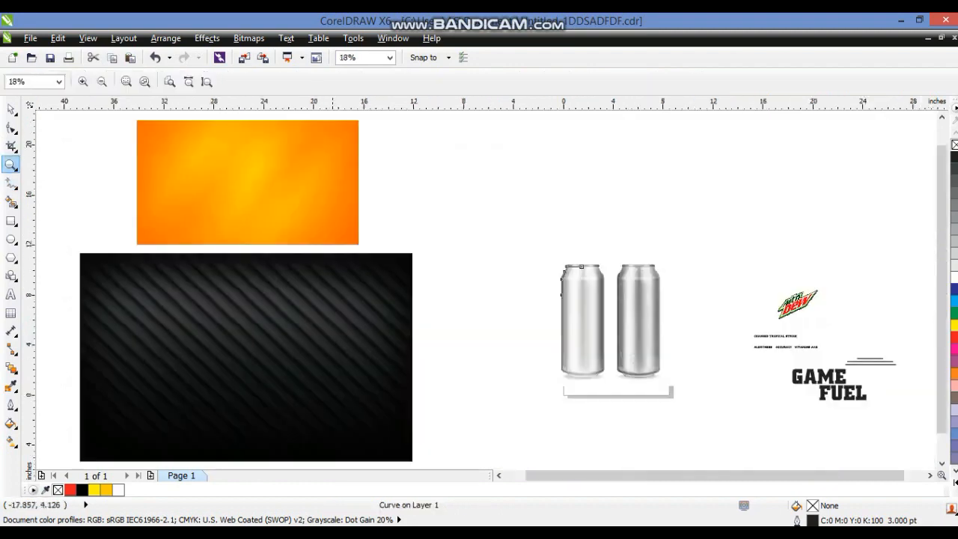
pyautogui.moveTo(523, 270); pyautogui.dragTo(657, 388)
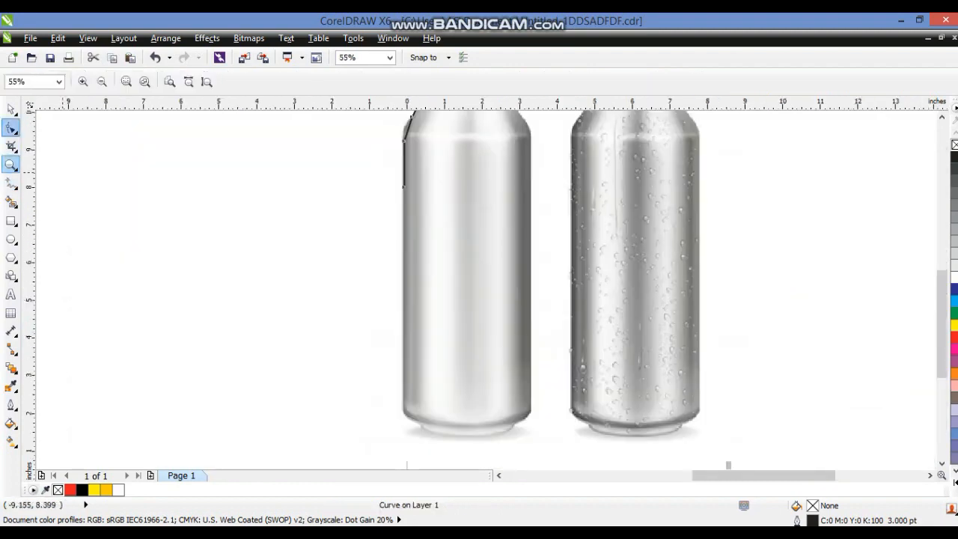
pyautogui.click(12, 128)
pyautogui.moveTo(402, 183); pyautogui.dragTo(401, 401)
pyautogui.click(11, 165)
pyautogui.moveTo(367, 350); pyautogui.dragTo(542, 446)
pyautogui.click(12, 183)
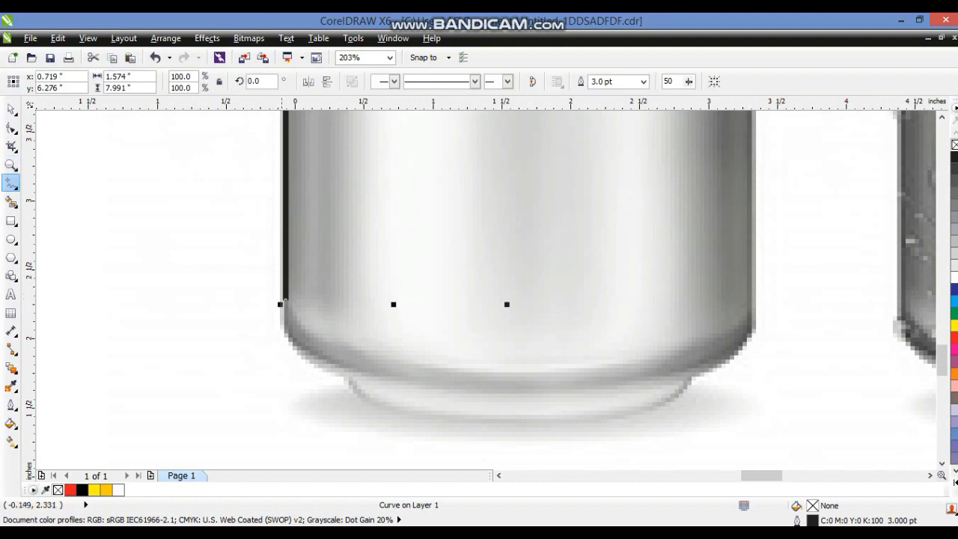
pyautogui.click(352, 372)
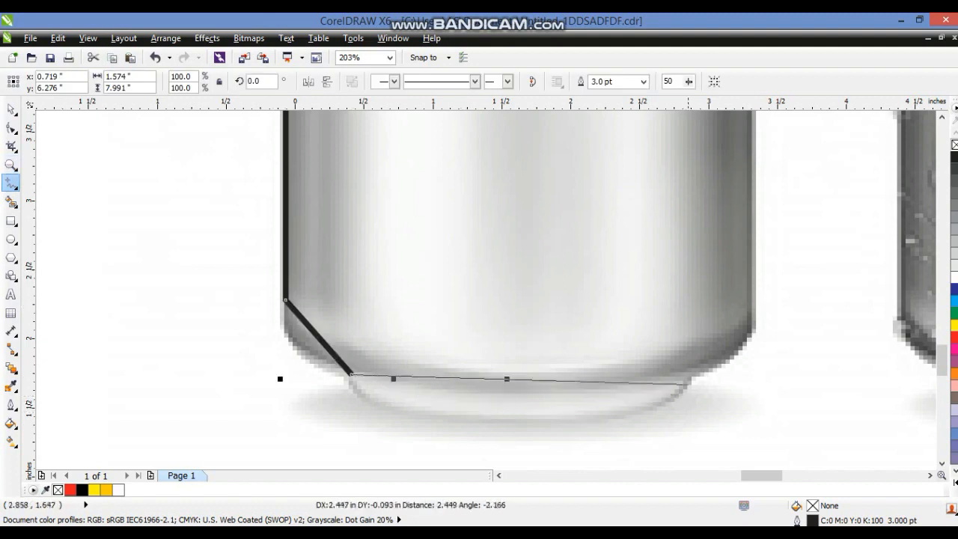
pyautogui.click(685, 377)
pyautogui.click(750, 318)
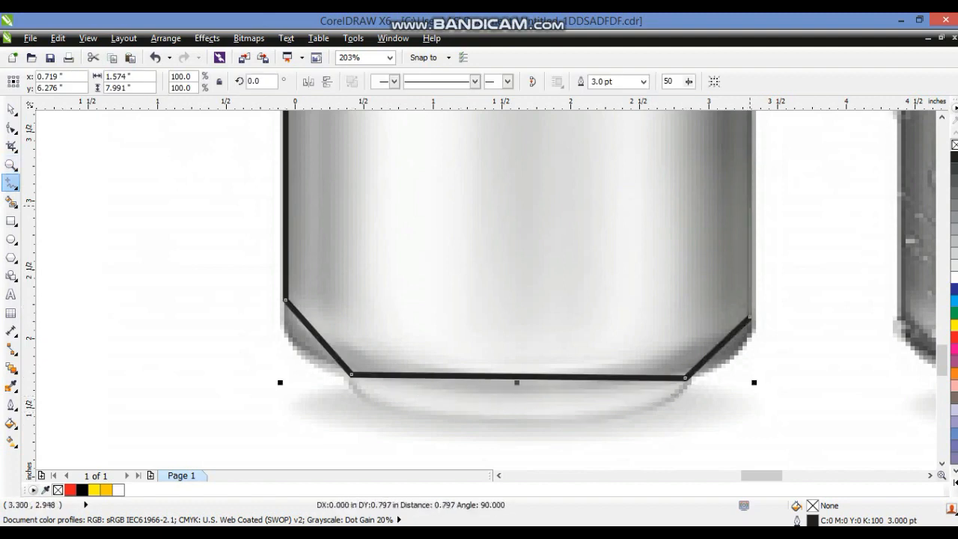
pyautogui.click(750, 182)
# Continue the polyline up the right shoulder and across the top to close the can outline
pyautogui.click(11, 127)
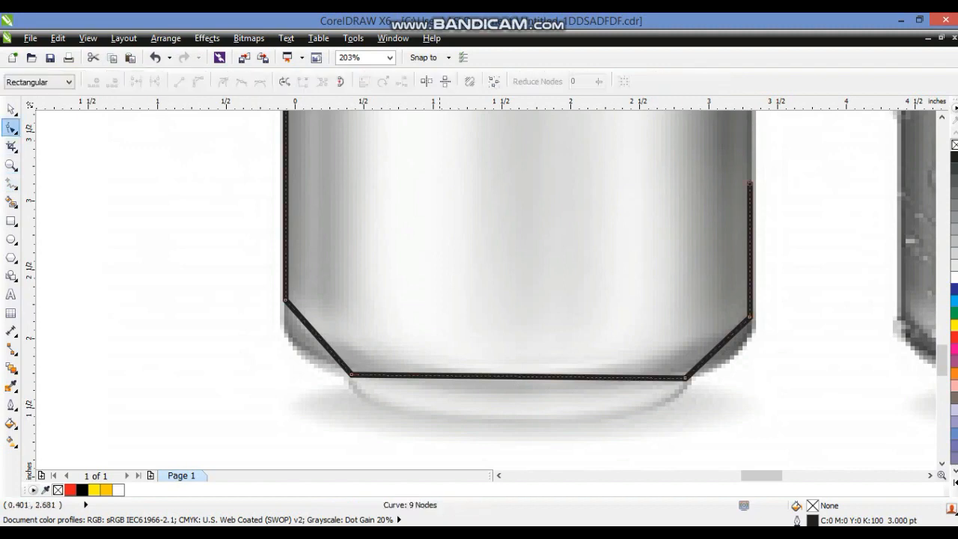
pyautogui.hotkey('shift', 'F2')
pyautogui.moveTo(527, 384); pyautogui.dragTo(554, 165)
pyautogui.press('z')
pyautogui.moveTo(411, 121); pyautogui.dragTo(632, 205)
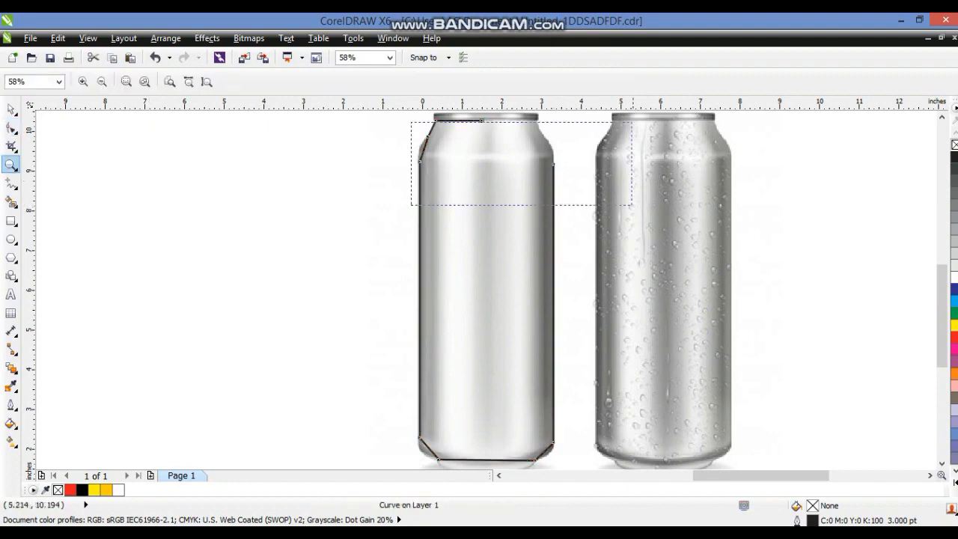
pyautogui.moveTo(632, 122); pyautogui.dragTo(649, 110)
pyautogui.click(11, 184)
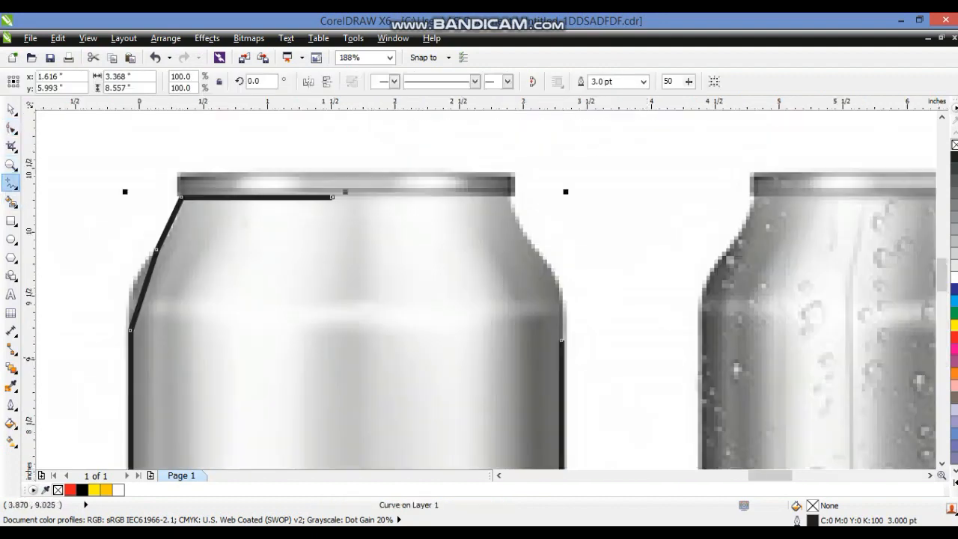
pyautogui.moveTo(562, 339); pyautogui.dragTo(560, 317)
pyautogui.doubleClick(561, 313)
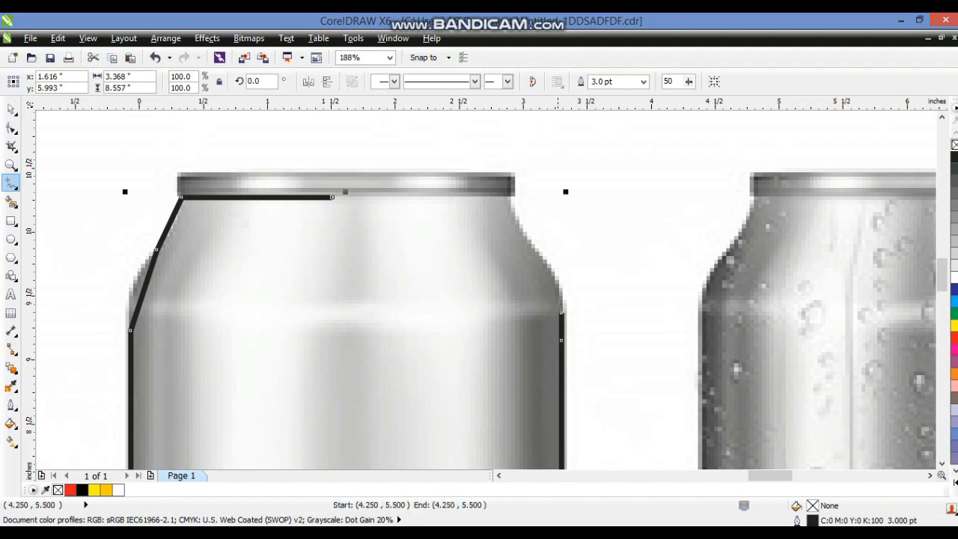
pyautogui.doubleClick(539, 256)
pyautogui.doubleClick(510, 198)
pyautogui.click(332, 197)
# Select all nodes of the can outline and convert its segments to curves
pyautogui.click(11, 128)
pyautogui.scroll(-3, 259, 204)
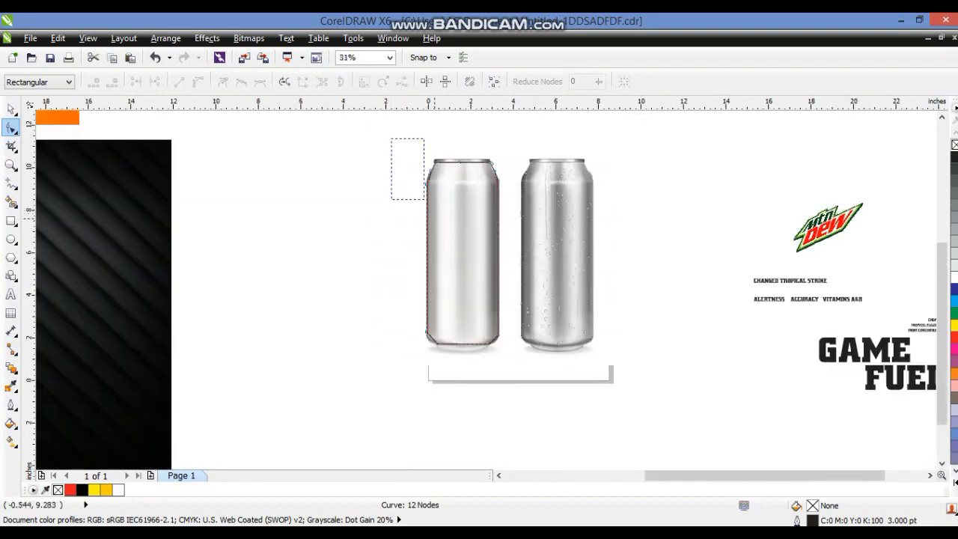
pyautogui.moveTo(424, 200); pyautogui.dragTo(537, 373)
pyautogui.hotkey('shift', 'F2')
pyautogui.click(198, 82)
# Bend the shoulder segments at the top of the outline into smooth curves matching the can
pyautogui.click(11, 166)
pyautogui.moveTo(411, 186); pyautogui.dragTo(546, 86)
pyautogui.click(11, 128)
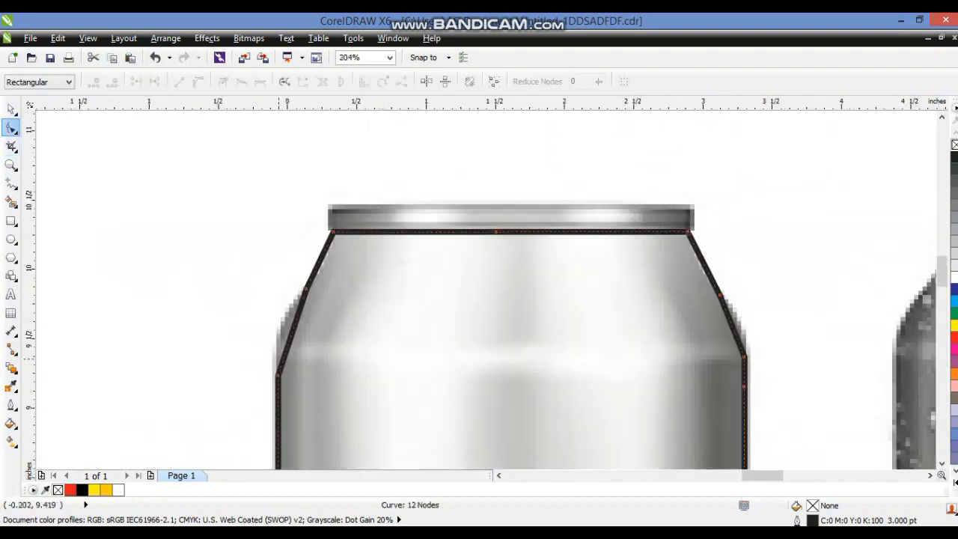
pyautogui.moveTo(288, 346); pyautogui.dragTo(284, 339)
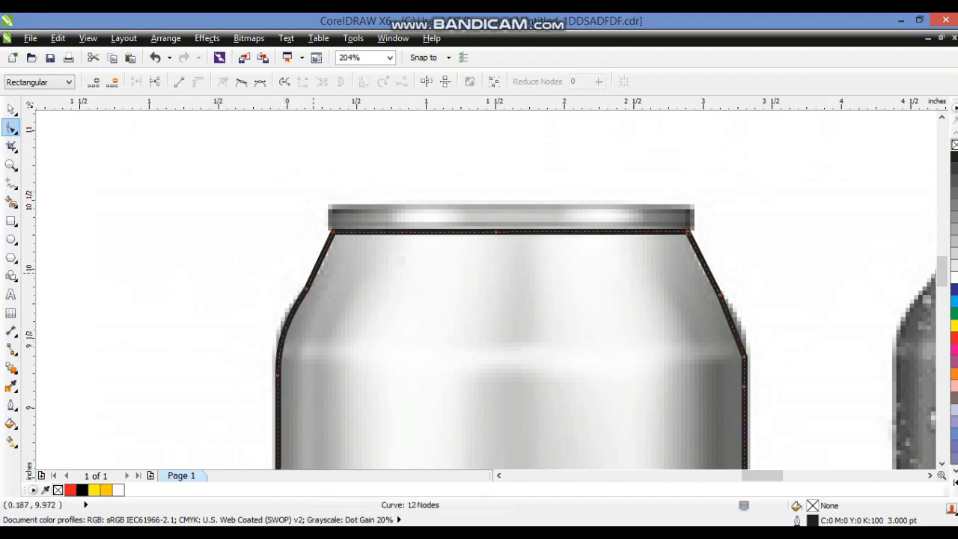
pyautogui.moveTo(319, 262); pyautogui.dragTo(325, 262)
pyautogui.moveTo(701, 262); pyautogui.dragTo(696, 262)
pyautogui.moveTo(733, 331); pyautogui.dragTo(739, 330)
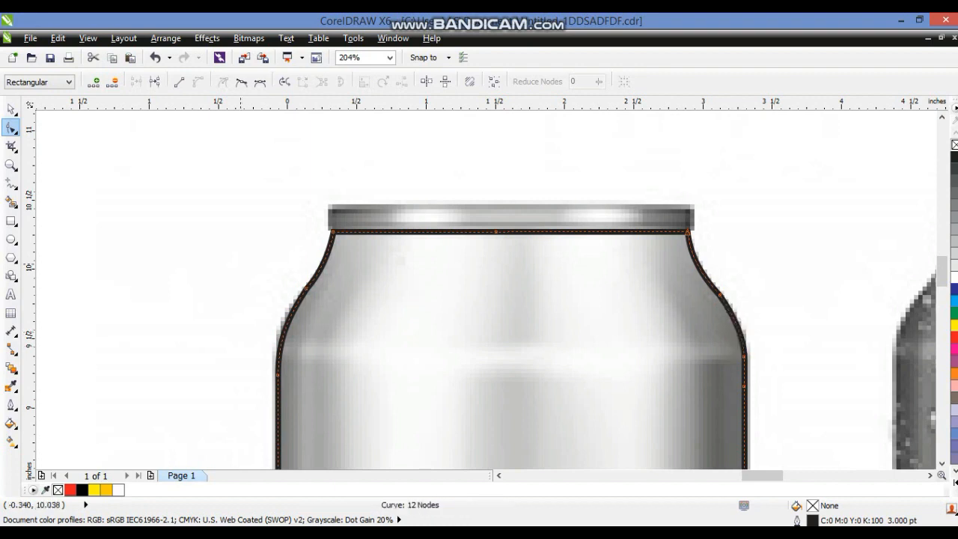
# Curve the bottom segments of the outline to follow the can's rounded base
pyautogui.click(11, 165)
pyautogui.rightClick(166, 396)
pyautogui.moveTo(382, 414); pyautogui.dragTo(620, 482)
pyautogui.click(12, 127)
pyautogui.moveTo(205, 273); pyautogui.dragTo(188, 280)
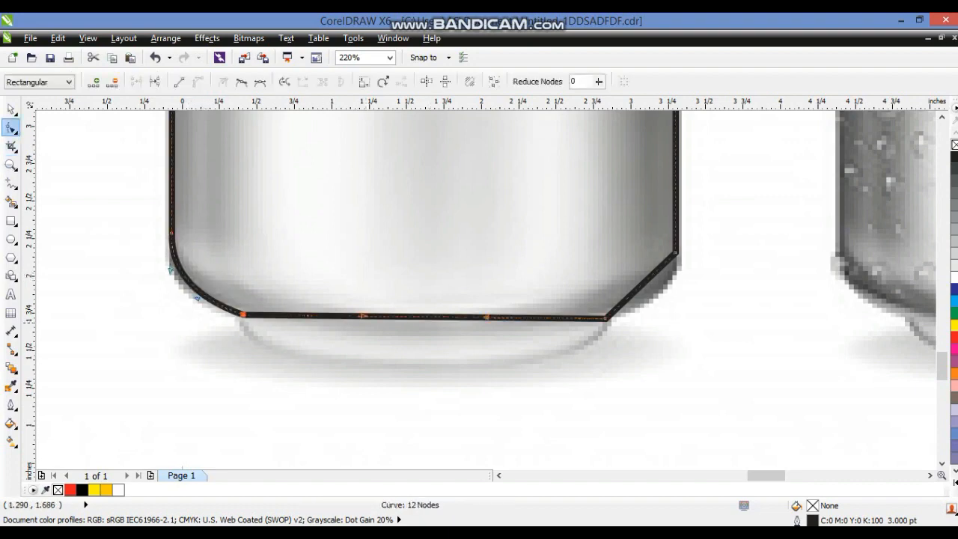
pyautogui.moveTo(363, 316); pyautogui.dragTo(277, 404)
pyautogui.moveTo(486, 317); pyautogui.dragTo(576, 378)
pyautogui.moveTo(423, 374); pyautogui.dragTo(441, 371)
pyautogui.moveTo(641, 281); pyautogui.dragTo(649, 292)
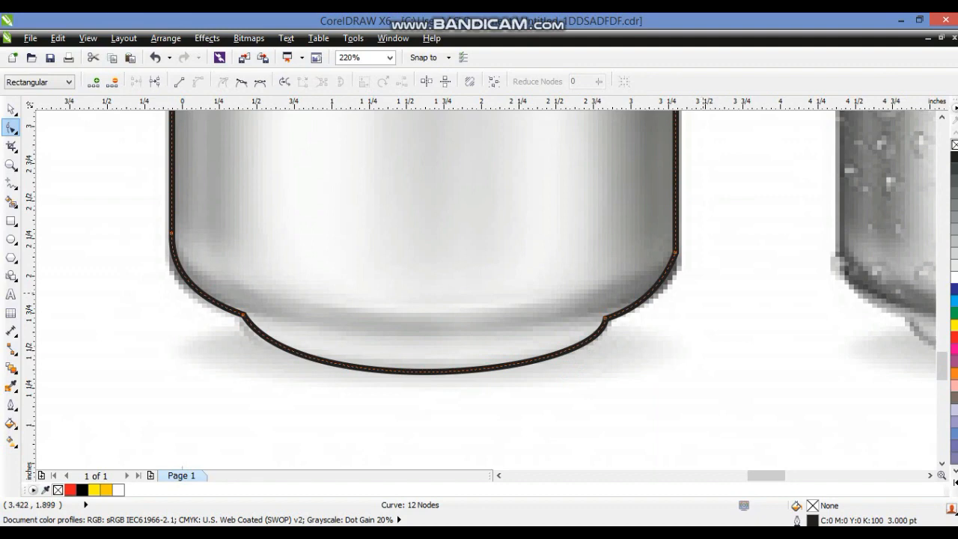
# Draw a rectangle about 2.6 by 0.17 inches over the can's lid rim
pyautogui.click(12, 110)
pyautogui.hotkey('shift', 'F2')
pyautogui.click(368, 297)
pyautogui.click(12, 166)
pyautogui.moveTo(389, 159); pyautogui.dragTo(696, 112)
pyautogui.moveTo(152, 218); pyautogui.dragTo(552, 332)
pyautogui.click(11, 220)
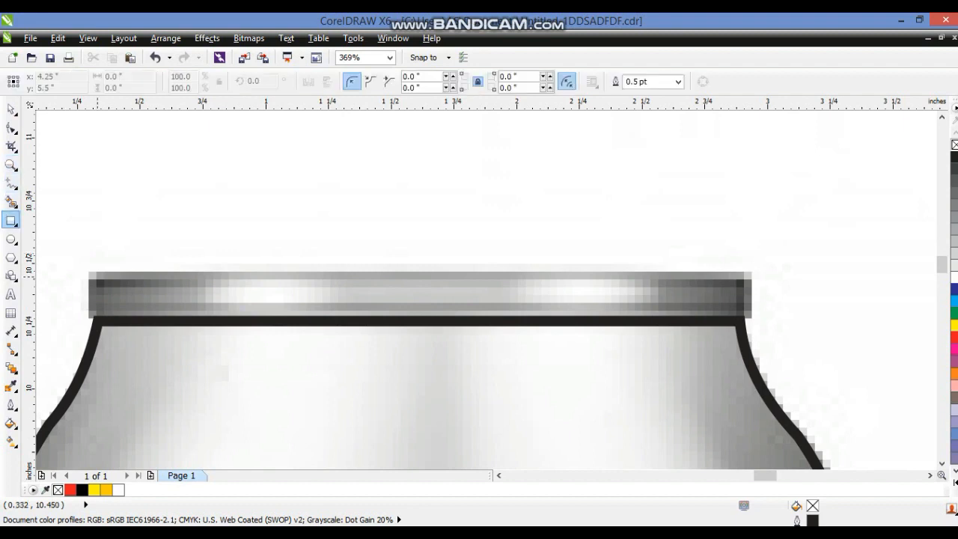
pyautogui.moveTo(90, 274); pyautogui.dragTo(744, 318)
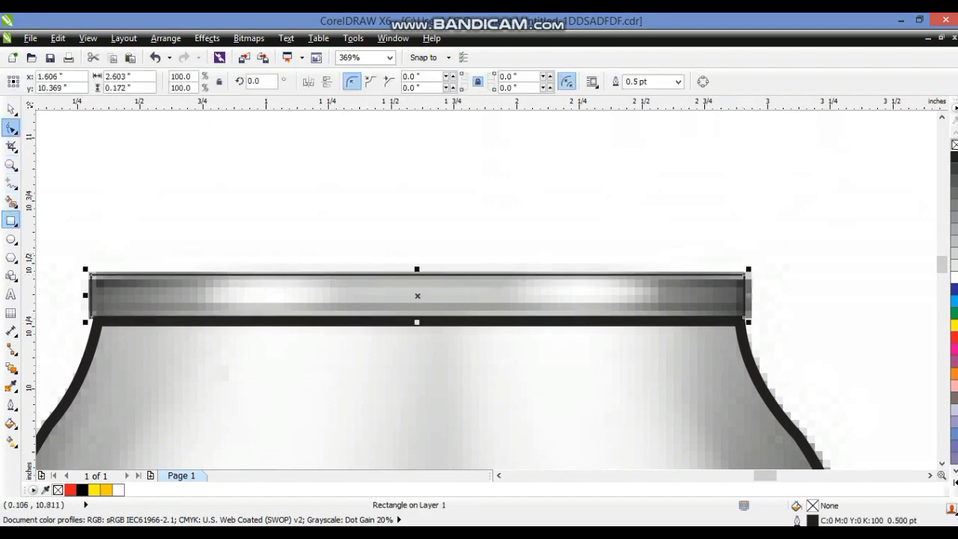
# Round the lid rectangle's corners to about 0.051 inches
pyautogui.click(12, 128)
pyautogui.moveTo(90, 317); pyautogui.dragTo(103, 317)
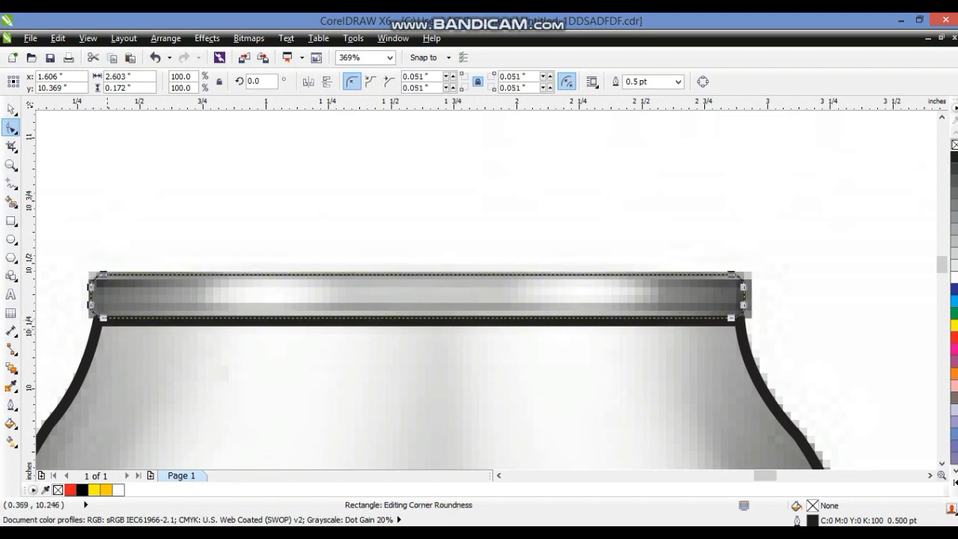
# Apply a linear fountain fill across the lid rectangle and add a middle color node
pyautogui.click(11, 441)
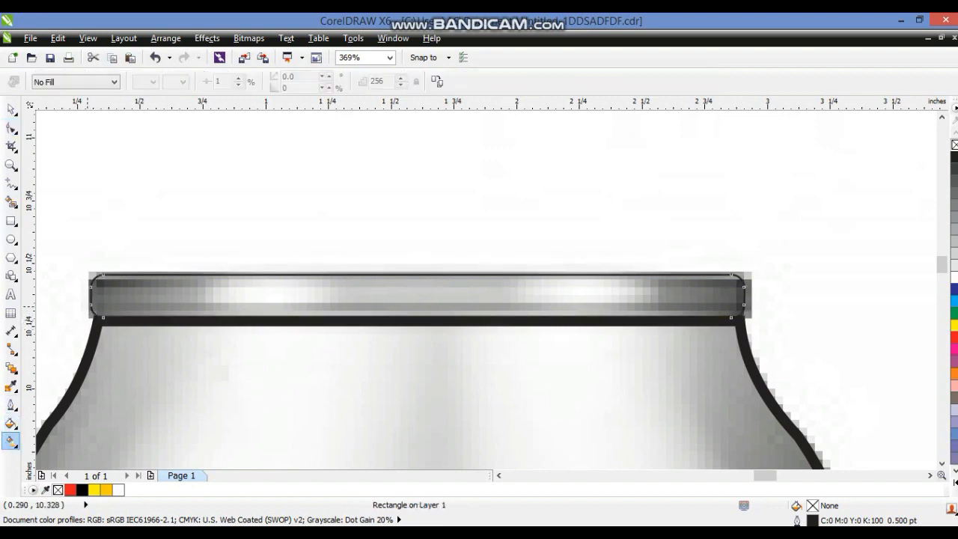
pyautogui.moveTo(120, 289); pyautogui.dragTo(653, 295)
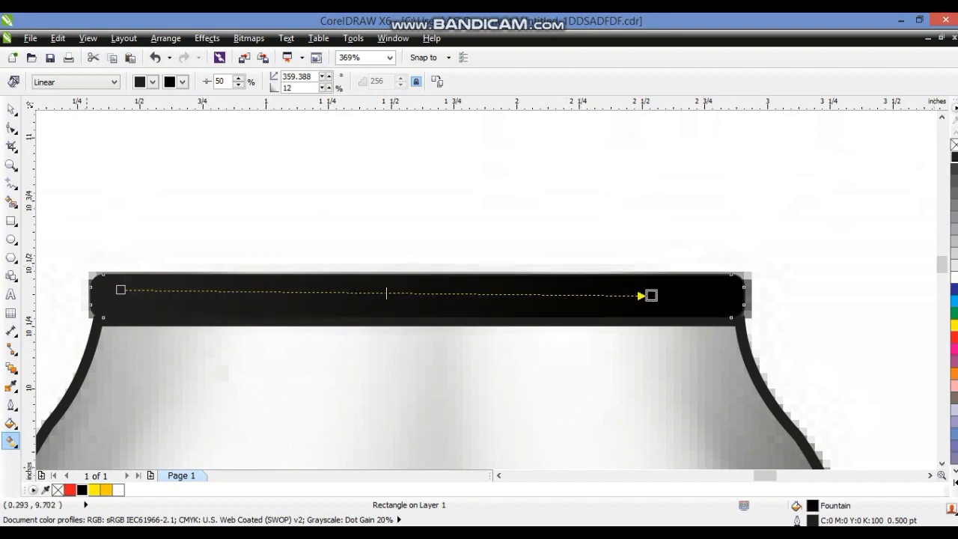
pyautogui.doubleClick(407, 292)
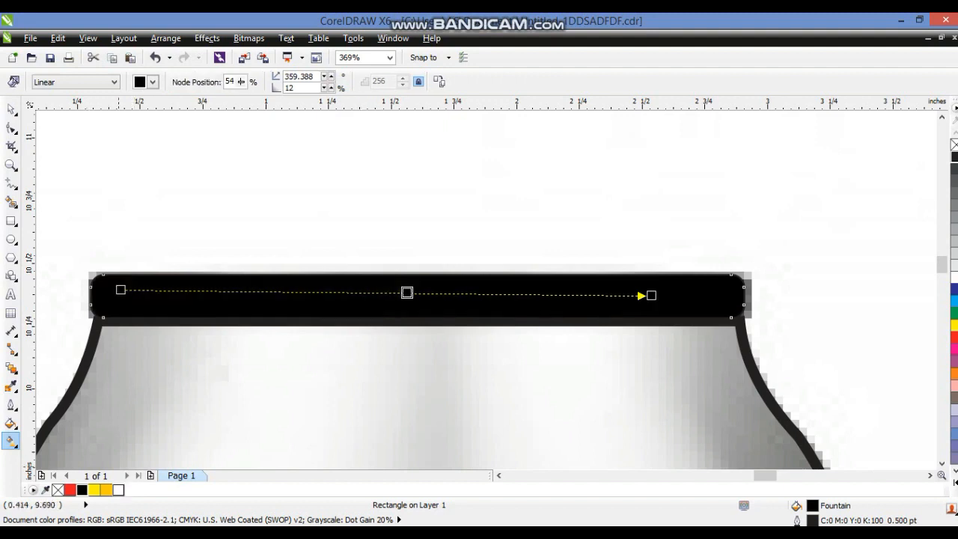
# Add white to the fountain fill and stretch its end nodes out to the rectangle's edges
pyautogui.moveTo(119, 489); pyautogui.dragTo(237, 291)
pyautogui.moveTo(474, 351); pyautogui.dragTo(533, 293)
pyautogui.moveTo(651, 295); pyautogui.dragTo(714, 296)
pyautogui.moveTo(120, 289); pyautogui.dragTo(96, 294)
# Remove the lid rectangle's outline
pyautogui.click(11, 110)
pyautogui.rightClick(954, 144)
pyautogui.click(713, 368)
pyautogui.press('F3')
pyautogui.click(377, 324)
pyautogui.scroll(-2, 414, 295)
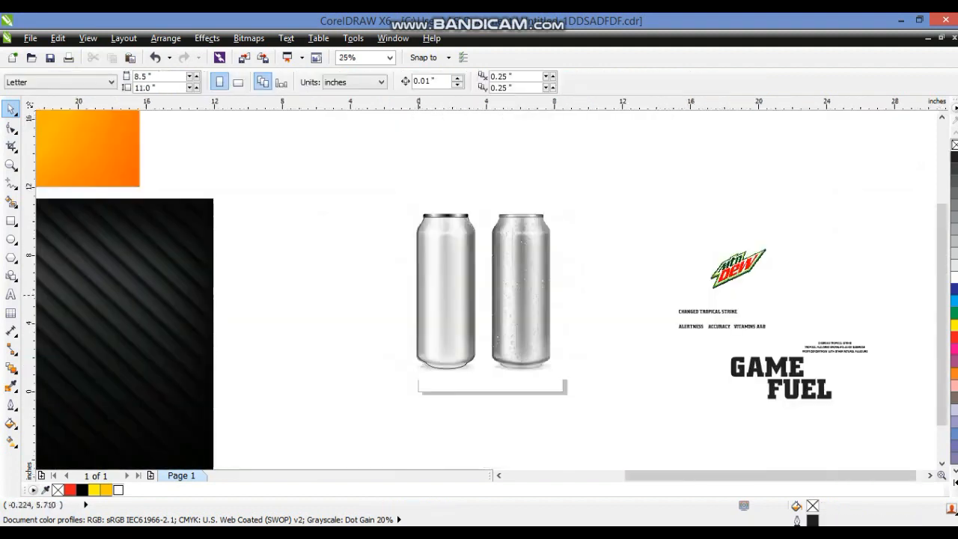
# Move the can bitmap aside and undo the move
pyautogui.click(501, 290)
pyautogui.moveTo(501, 289); pyautogui.dragTo(695, 291)
pyautogui.hotkey('ctrl', 'z')
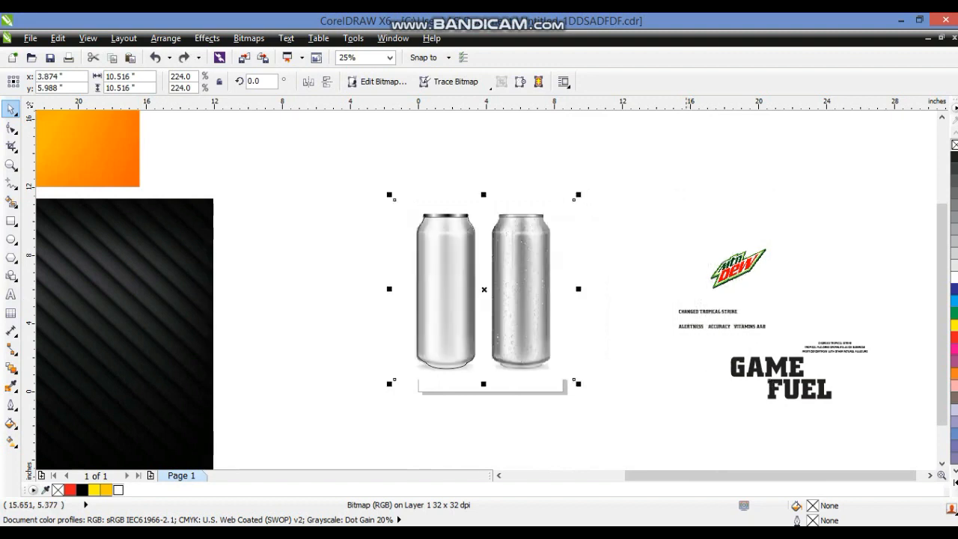
# Fill the traced can outline with a medium gray color
pyautogui.press('z')
pyautogui.moveTo(333, 186); pyautogui.dragTo(606, 401)
pyautogui.click(12, 110)
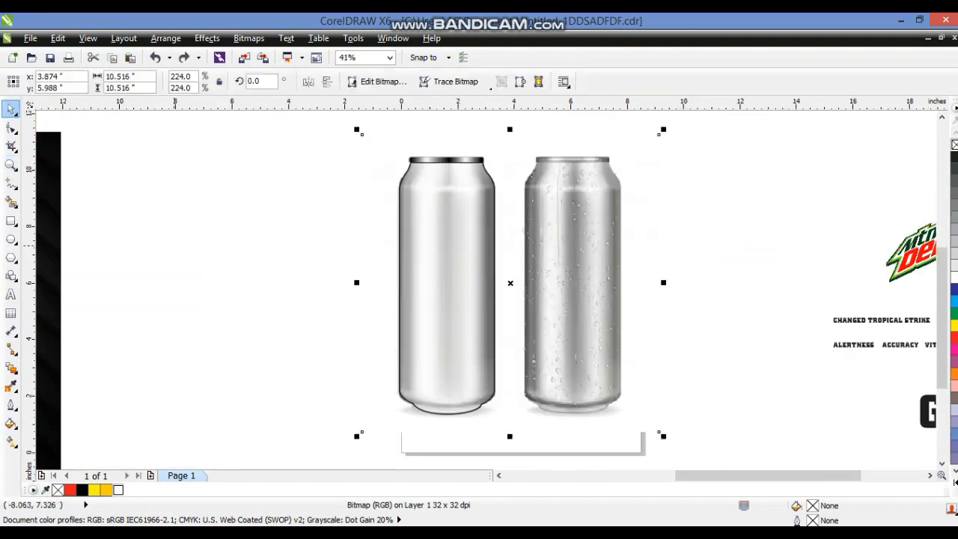
pyautogui.click(174, 245)
pyautogui.click(487, 171)
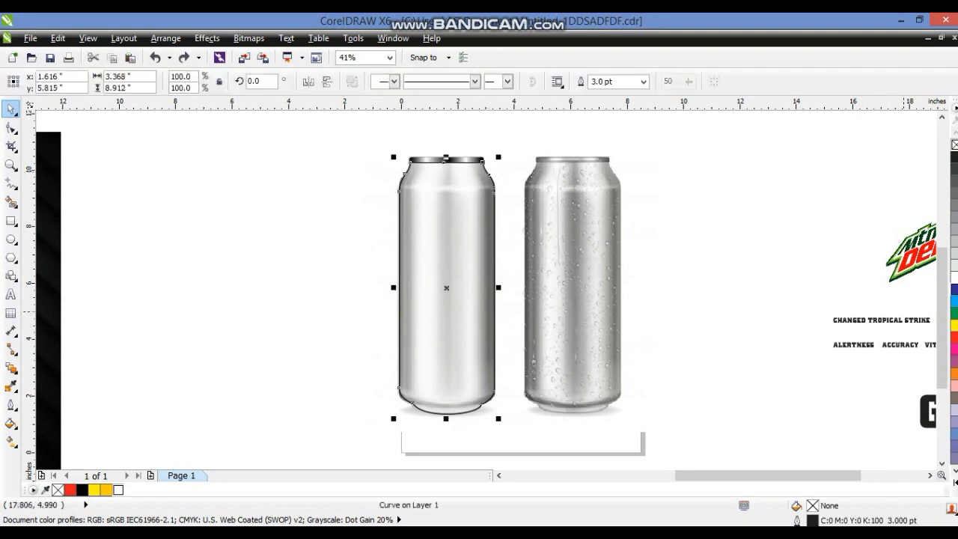
pyautogui.click(953, 284)
pyautogui.click(954, 265)
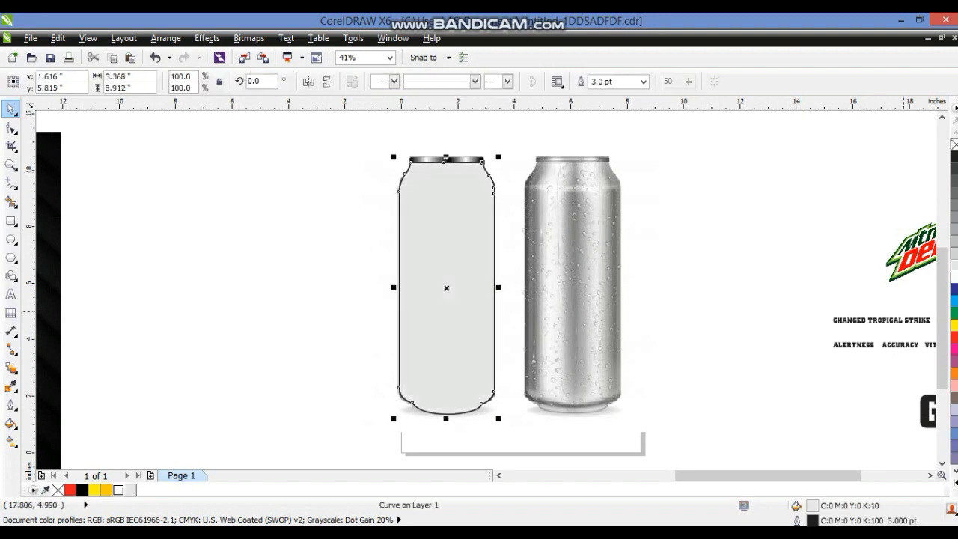
pyautogui.click(954, 192)
pyautogui.click(287, 340)
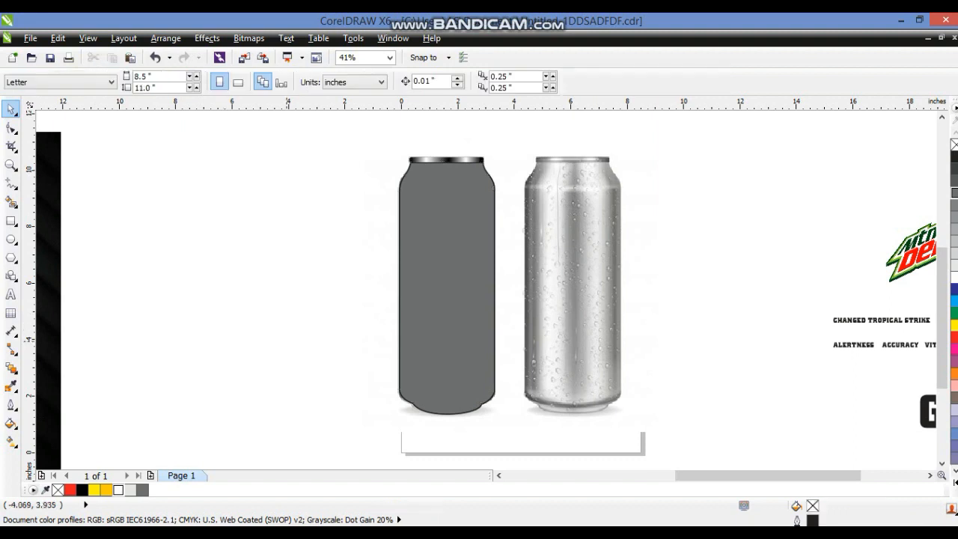
# Move the orange and striped black background images next to the cans
pyautogui.scroll(-3, 288, 341)
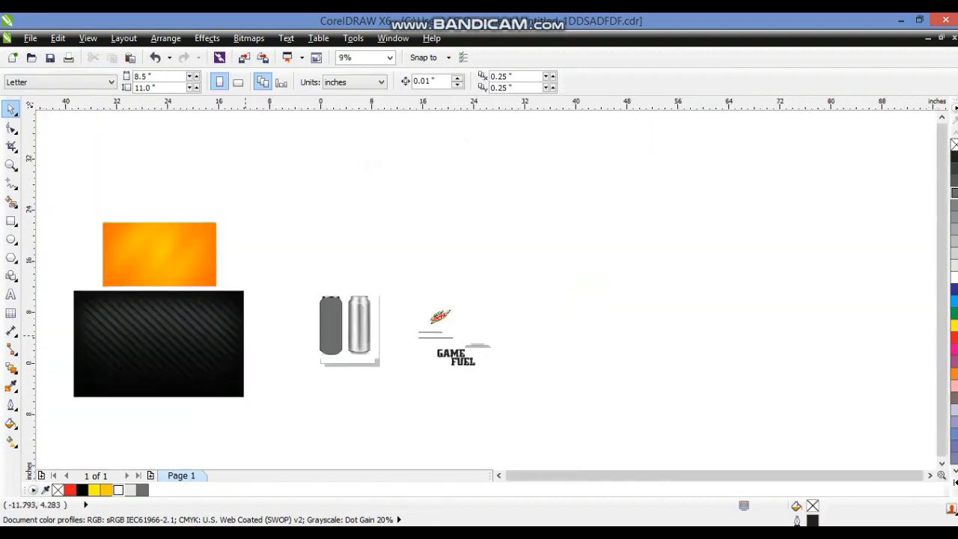
pyautogui.click(156, 262)
pyautogui.keyDown('shift'); pyautogui.click(176, 323); pyautogui.keyUp('shift')
pyautogui.moveTo(248, 216); pyautogui.dragTo(319, 337)
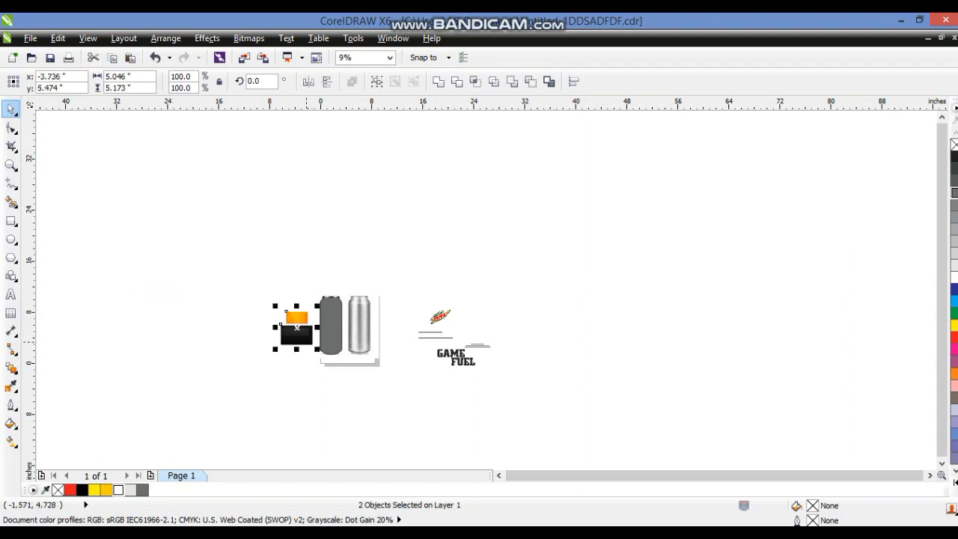
# Duplicate the gray can shape and its lid onto the second can
pyautogui.click(11, 164)
pyautogui.moveTo(252, 277); pyautogui.dragTo(418, 367)
pyautogui.moveTo(214, 171); pyautogui.dragTo(853, 439)
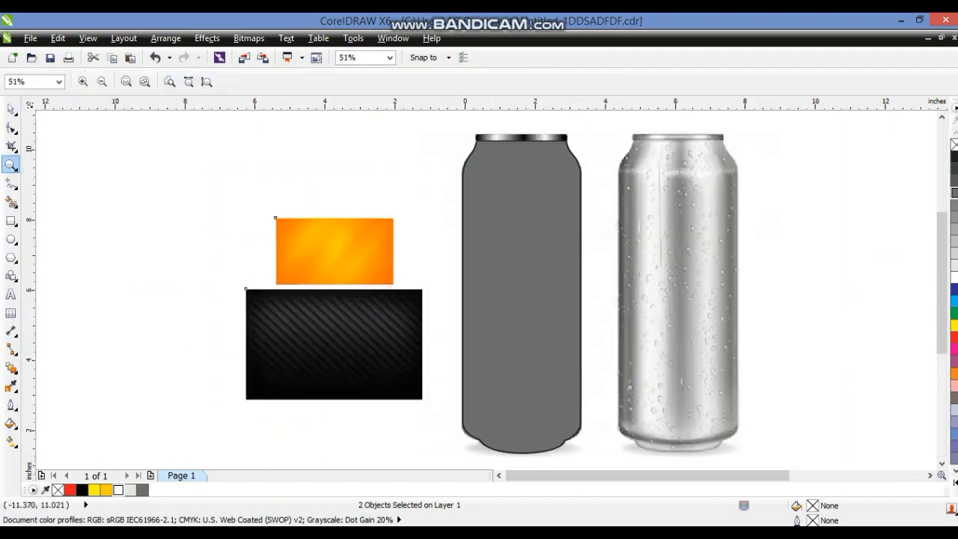
pyautogui.click(11, 109)
pyautogui.click(562, 222)
pyautogui.keyDown('shift'); pyautogui.click(545, 137); pyautogui.keyUp('shift')
pyautogui.moveTo(523, 210); pyautogui.dragTo(679, 210)
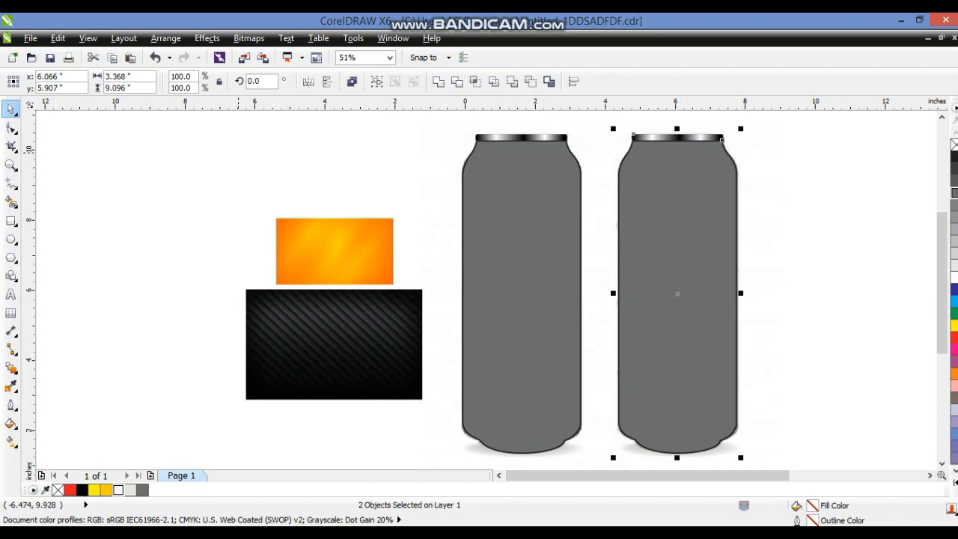
# Resize the striped black image into a narrower, taller panel beneath the orange image
pyautogui.click(238, 152)
pyautogui.click(367, 333)
pyautogui.click(366, 333)
pyautogui.moveTo(428, 405); pyautogui.dragTo(387, 281)
pyautogui.click(216, 338)
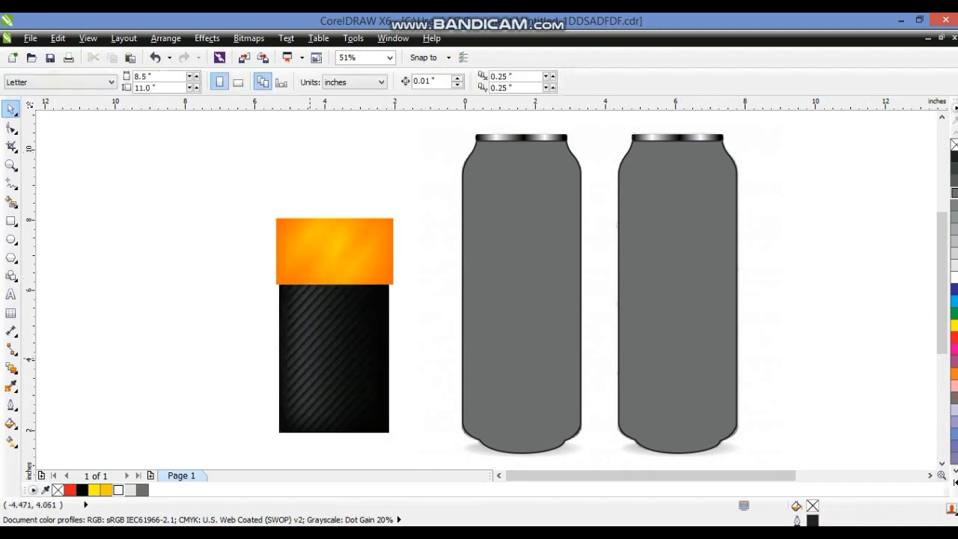
# Move the striped black image onto the left half of the first can, stretch it to the can's full height, and bring it to front
pyautogui.moveTo(312, 358); pyautogui.dragTo(447, 240)
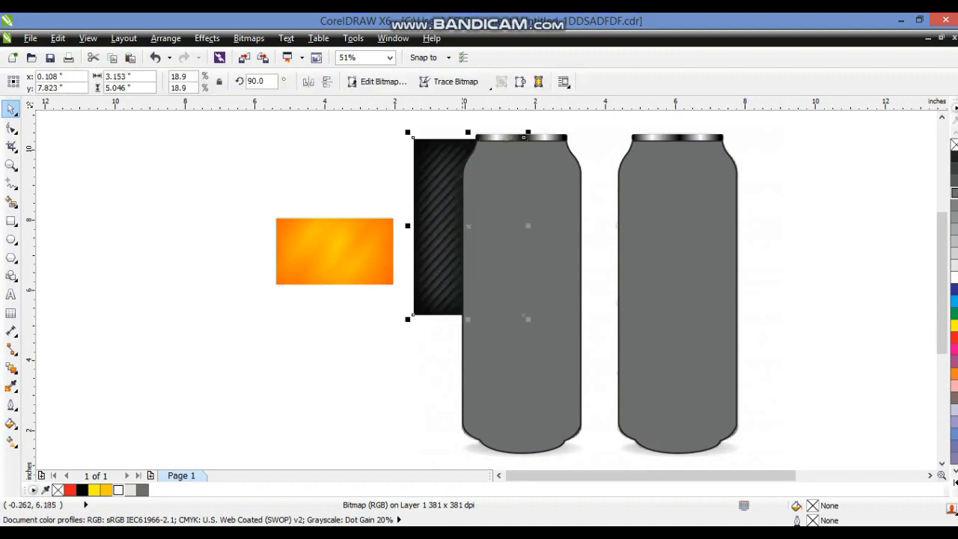
pyautogui.moveTo(468, 321); pyautogui.dragTo(468, 462)
pyautogui.hotkey('shift', 'pageup')
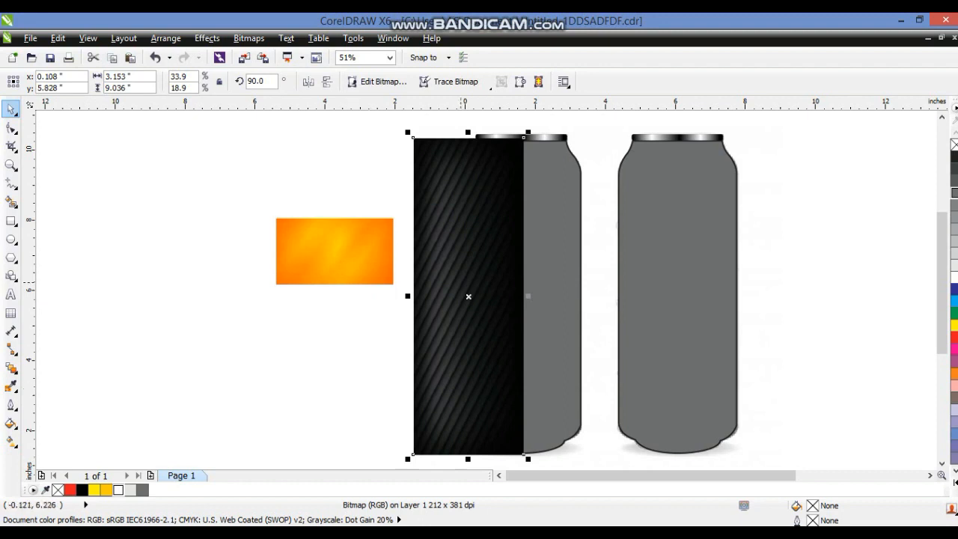
# Rotate the orange image 90° and place it beside the black panel on the right half of the first can
pyautogui.doubleClick(357, 249)
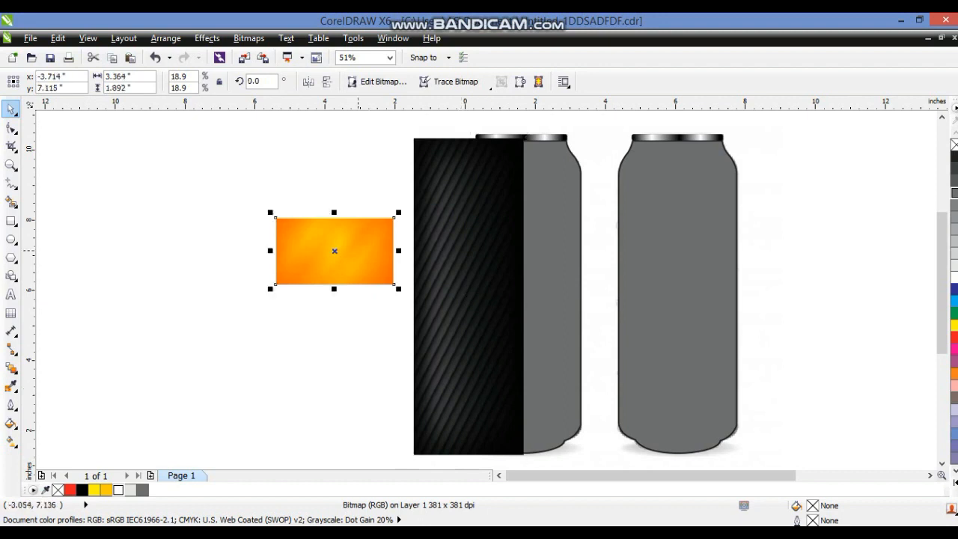
pyautogui.moveTo(397, 291); pyautogui.dragTo(529, 168)
pyautogui.click(287, 219)
pyautogui.moveTo(588, 258); pyautogui.dragTo(578, 337)
pyautogui.click(569, 285)
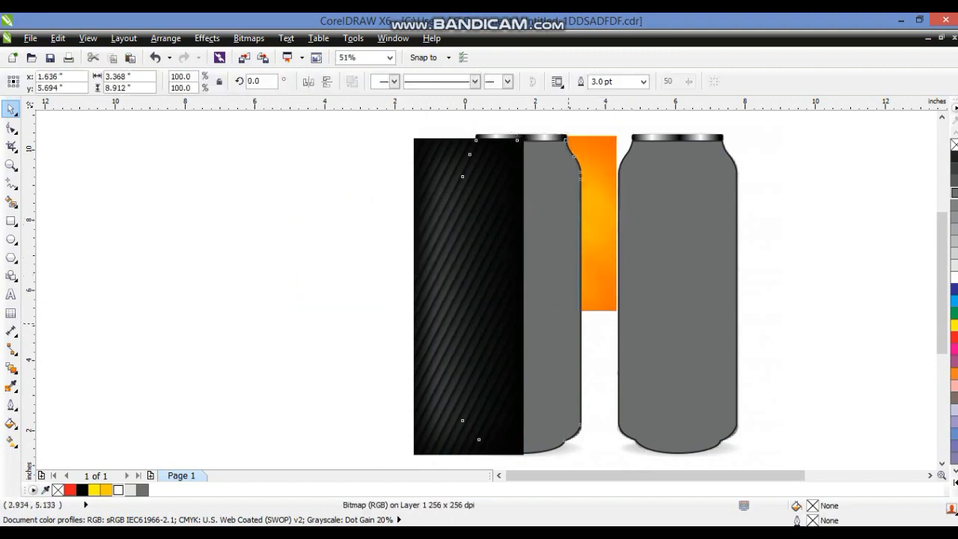
# Bring the orange panel forward and stretch it down to the bottom of the can
pyautogui.click(614, 281)
pyautogui.hotkey('ctrl', 'pageup')
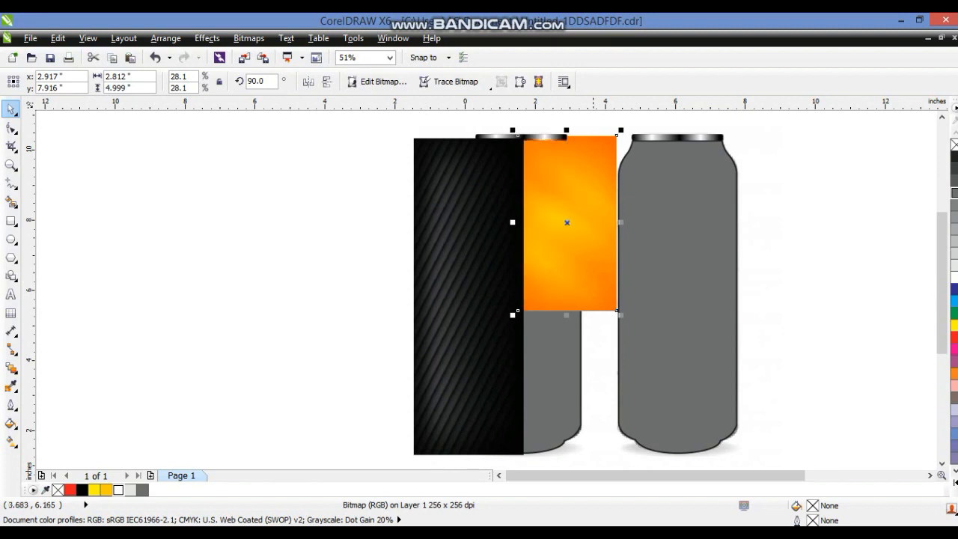
pyautogui.moveTo(566, 315); pyautogui.dragTo(566, 455)
# Place the black and orange panels inside the first can shape with PowerClip
pyautogui.keyDown('shift'); pyautogui.click(472, 395); pyautogui.keyUp('shift')
pyautogui.hotkey('ctrl', 'pagedown')
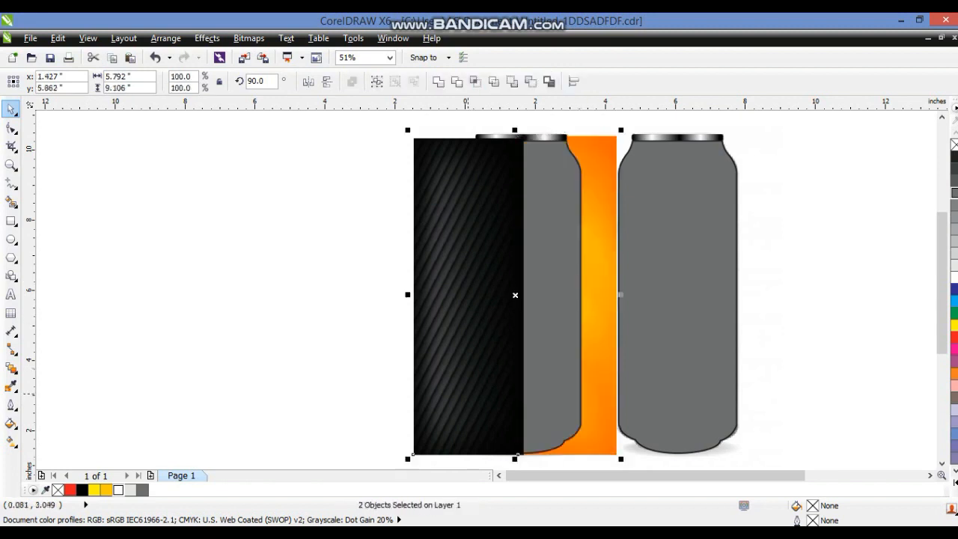
pyautogui.click(207, 37)
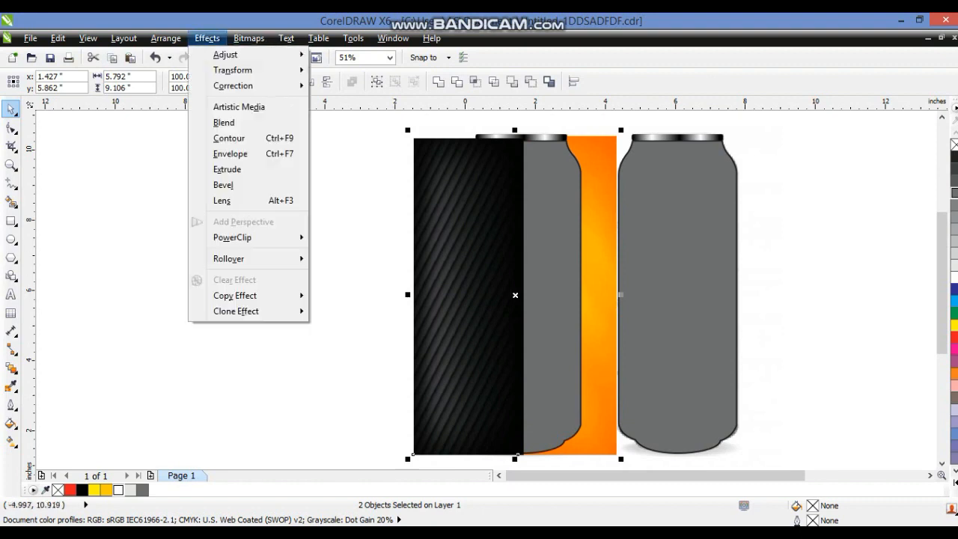
pyautogui.moveTo(232, 237)
pyautogui.click(370, 239)
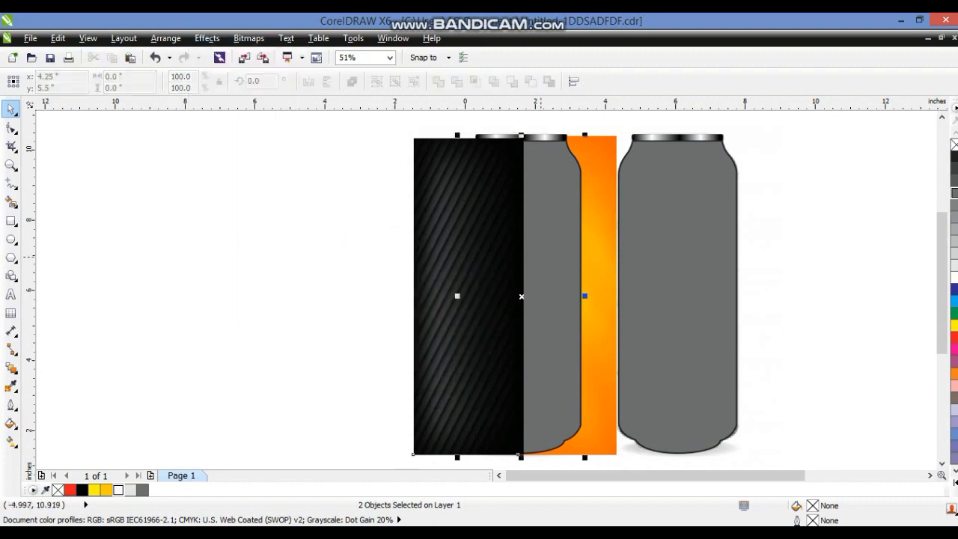
pyautogui.click(522, 300)
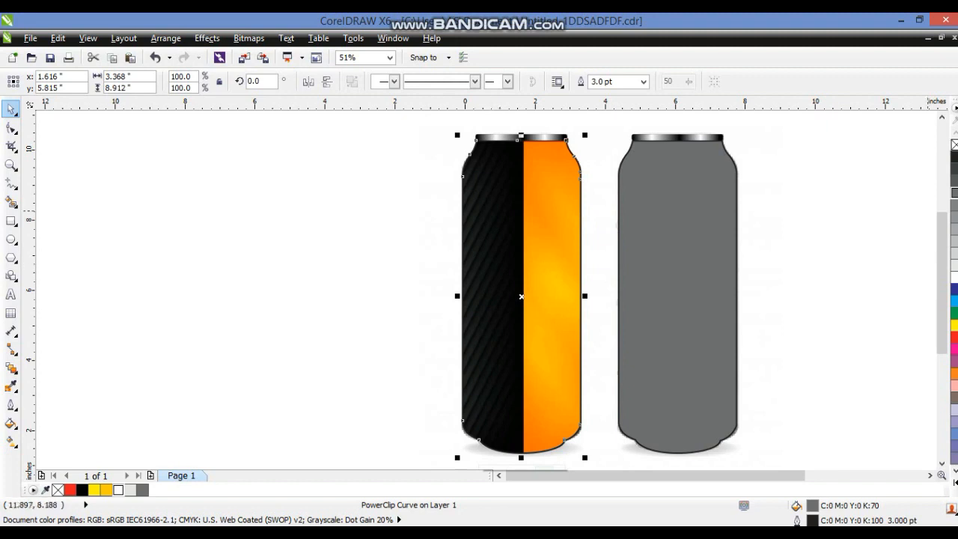
# Remove the outline from the PowerClipped first can
pyautogui.rightClick(955, 144)
pyautogui.click(416, 278)
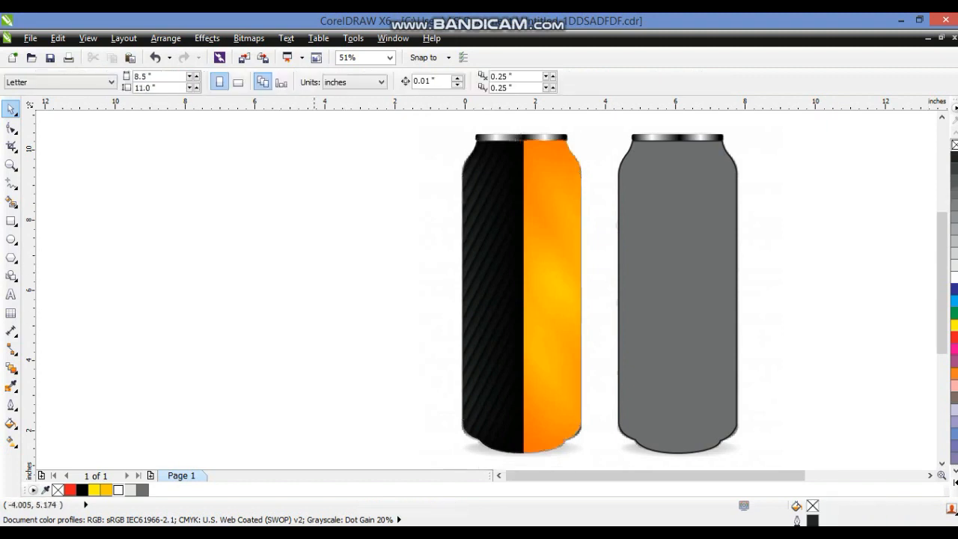
pyautogui.click(516, 307)
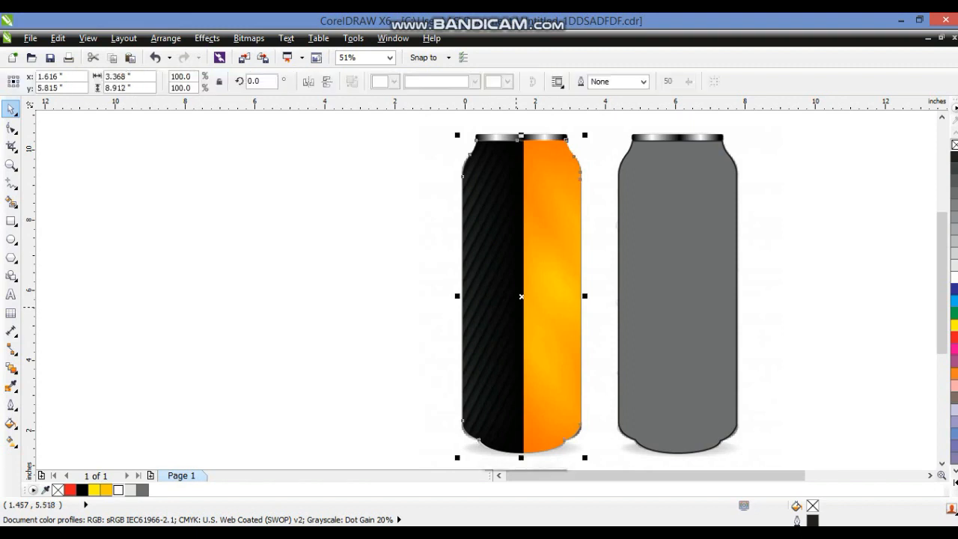
# Select both traced cans and remove their outlines
pyautogui.click(739, 296)
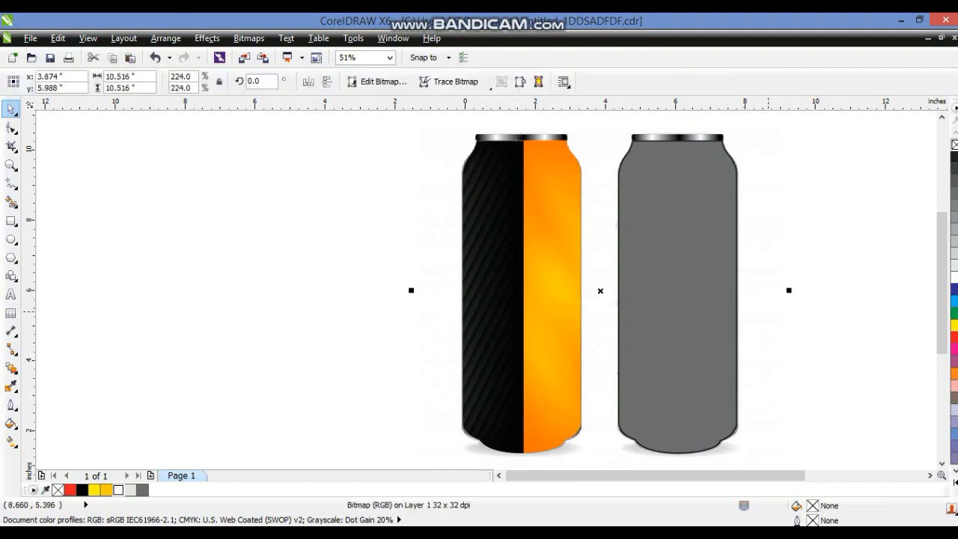
pyautogui.scroll(-2, 769, 311)
pyautogui.click(723, 300)
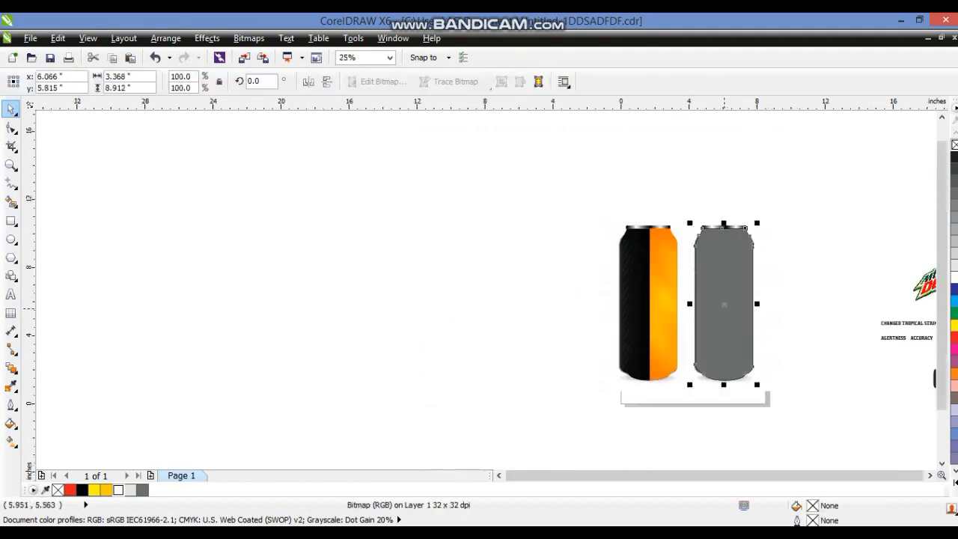
pyautogui.keyDown('shift'); pyautogui.click(668, 293); pyautogui.keyUp('shift')
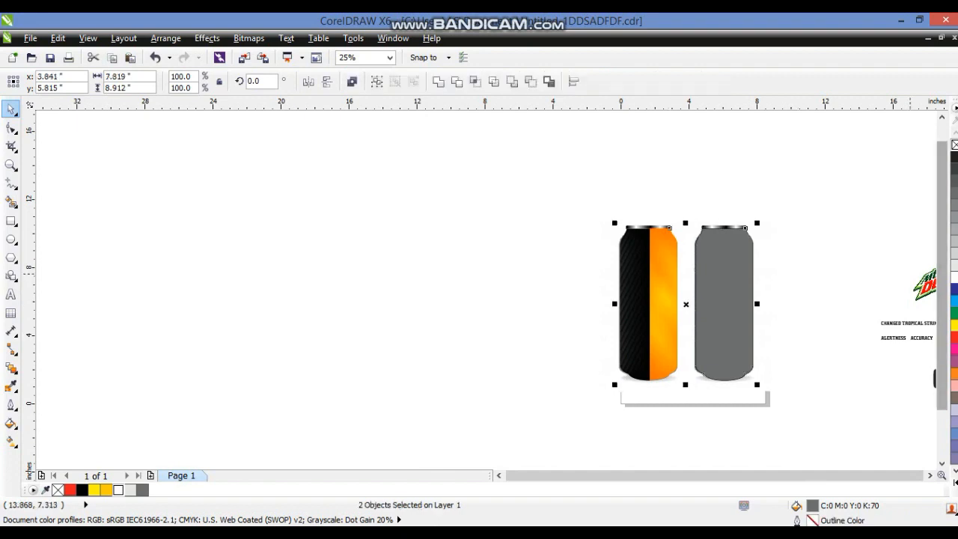
pyautogui.click(954, 145)
# Select the reference can photo and duplicate it
pyautogui.moveTo(404, 164); pyautogui.dragTo(831, 455)
pyautogui.hotkey('shift', 'F2')
pyautogui.click(670, 323)
pyautogui.moveTo(639, 322); pyautogui.dragTo(235, 326)
pyautogui.hotkey('ctrl', 'z')
pyautogui.press('KP_Add')
pyautogui.click(499, 475)
pyautogui.click(499, 475)
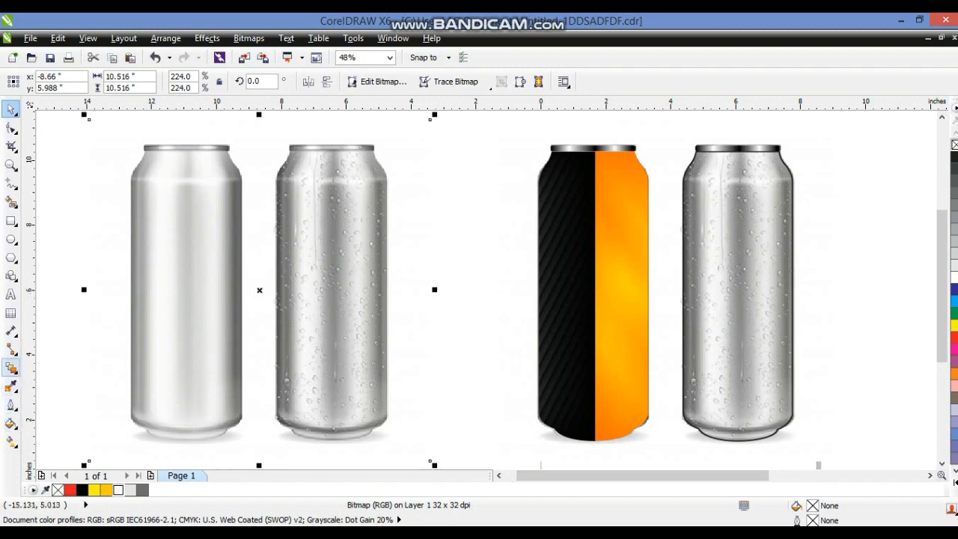
# Apply a uniform transparency to the duplicated can photo
pyautogui.click(12, 368)
pyautogui.click(70, 460)
pyautogui.click(67, 82)
pyautogui.click(47, 104)
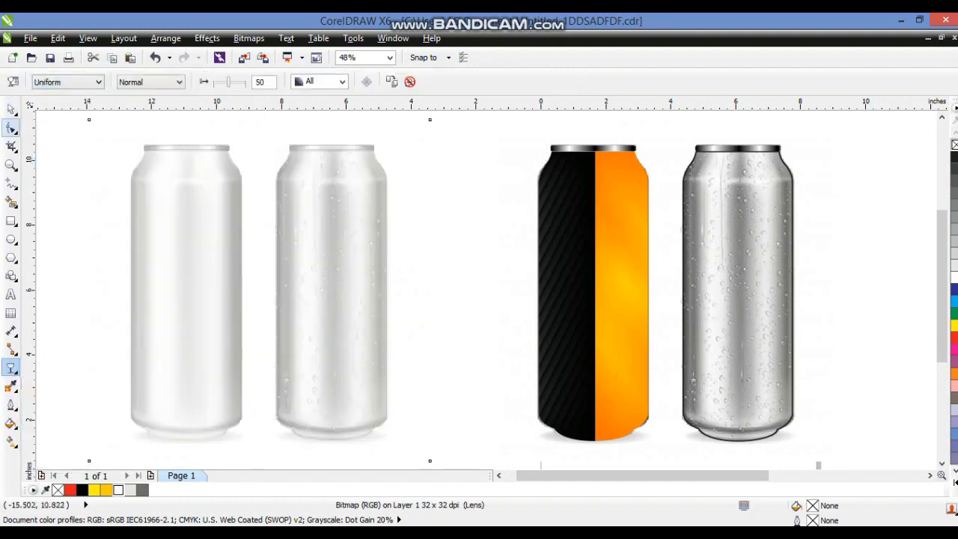
pyautogui.click(11, 110)
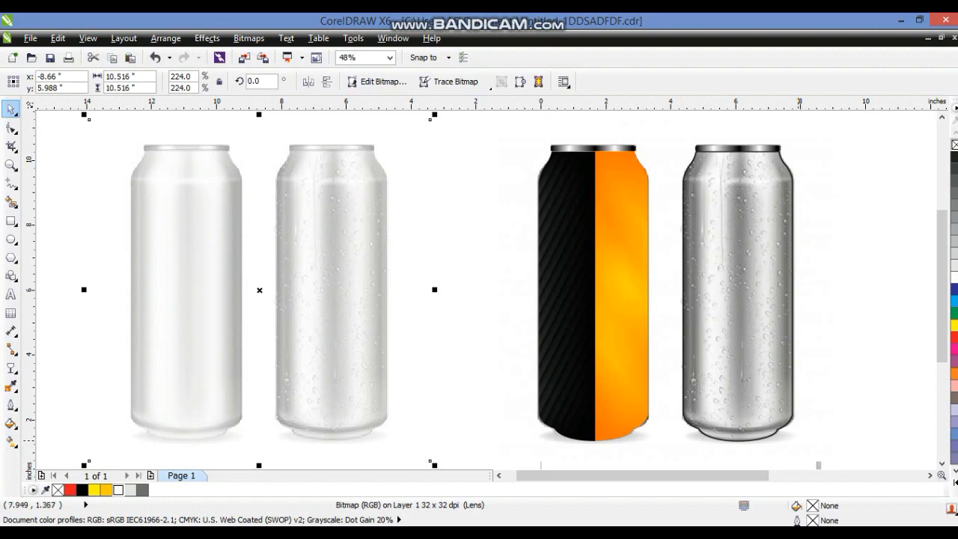
# Align the transparent can photo centered over the traced cans
pyautogui.keyDown('shift'); pyautogui.click(763, 370); pyautogui.keyUp('shift')
pyautogui.press('c')
pyautogui.press('e')
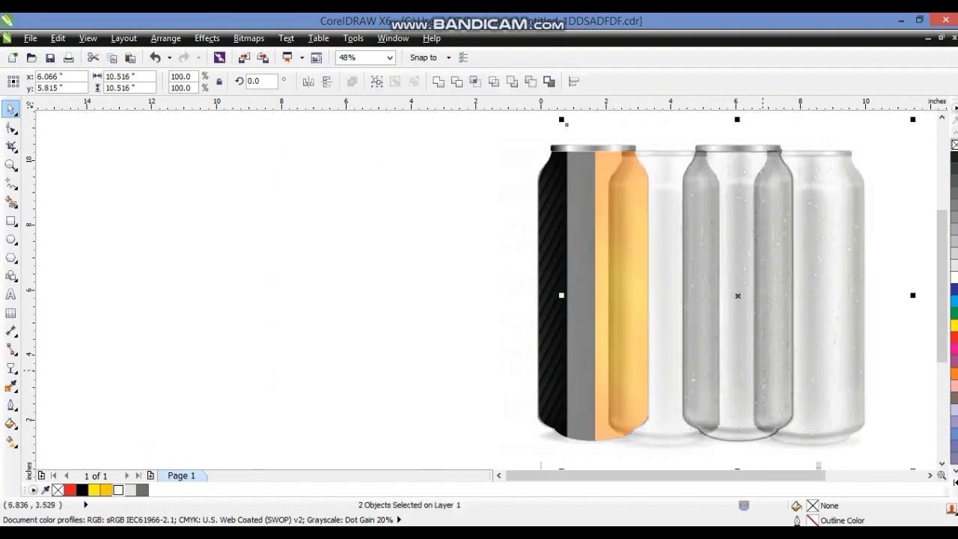
pyautogui.hotkey('ctrl', 'z')
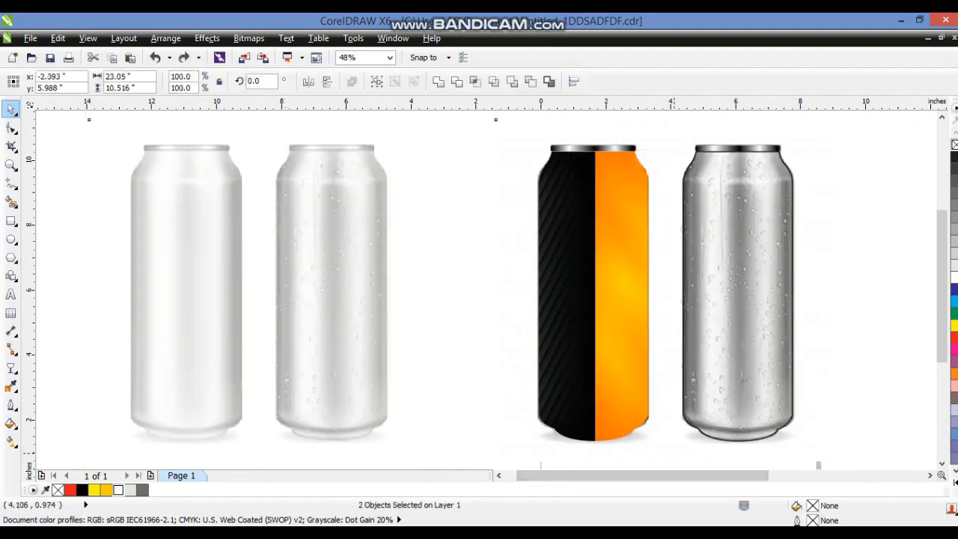
pyautogui.hotkey('ctrl', 'shift', 'z')
pyautogui.click(616, 310)
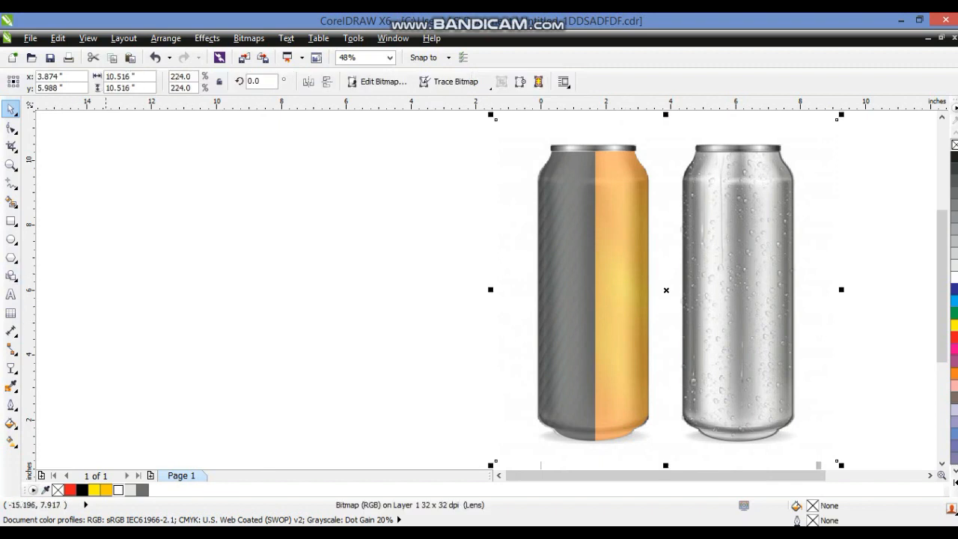
# Set the photo overlay's starting transparency to 29
pyautogui.click(11, 368)
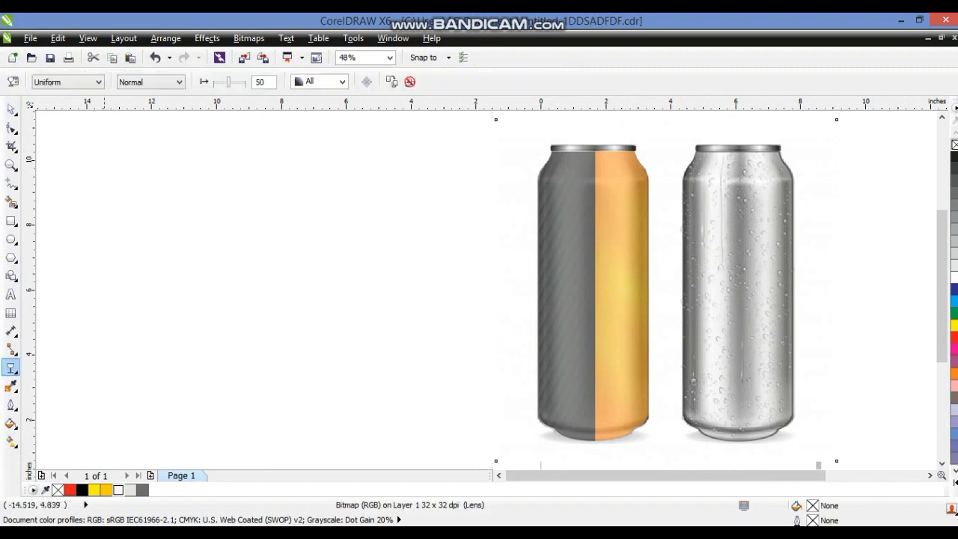
pyautogui.moveTo(229, 82); pyautogui.dragTo(223, 82)
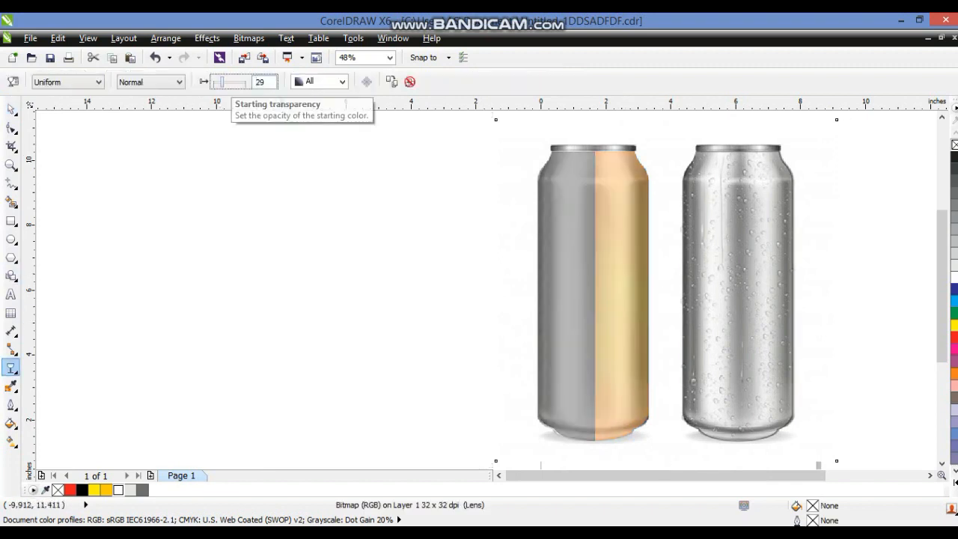
# Apply a Gamma adjustment of 0.32 to the photo overlay
pyautogui.click(207, 38)
pyautogui.moveTo(232, 70)
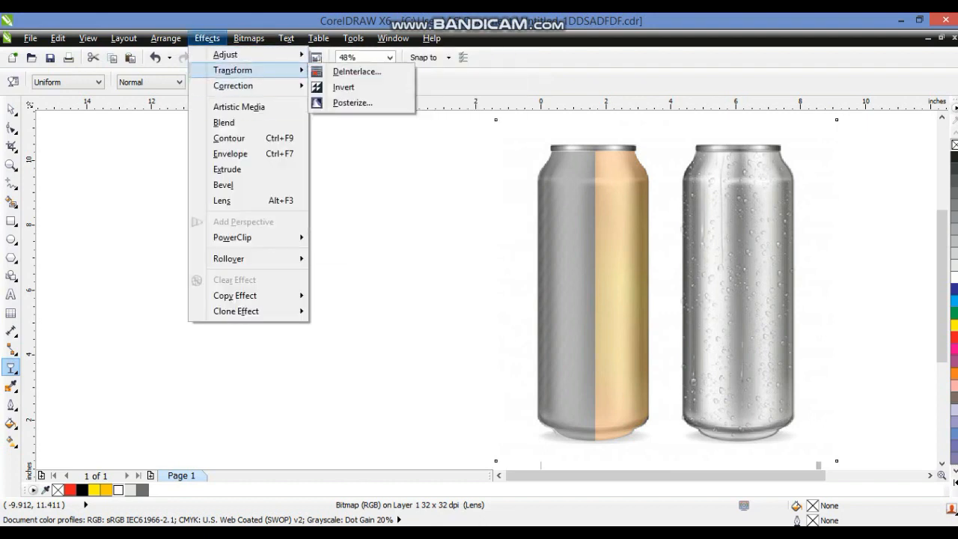
pyautogui.click(351, 155)
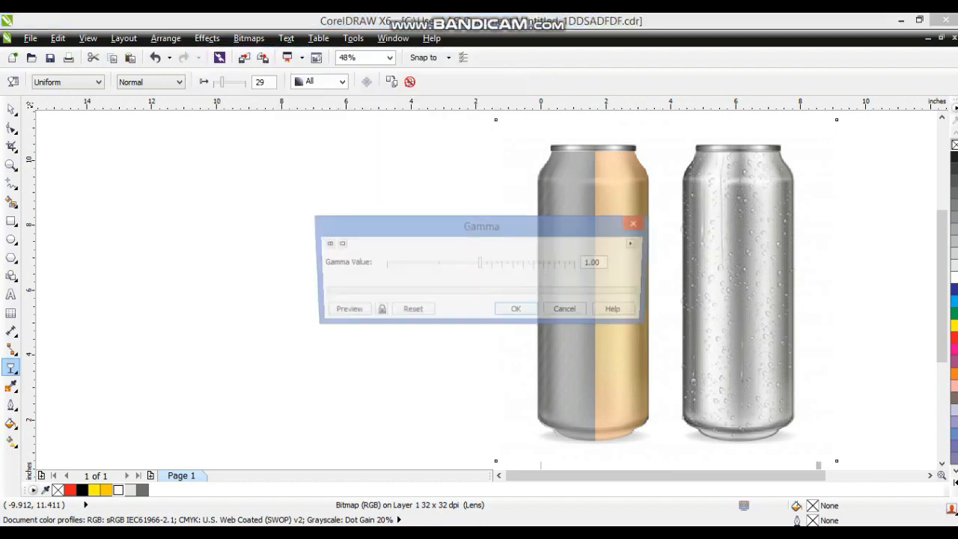
pyautogui.moveTo(481, 225); pyautogui.dragTo(333, 170)
pyautogui.moveTo(332, 207); pyautogui.dragTo(292, 207)
pyautogui.click(229, 255)
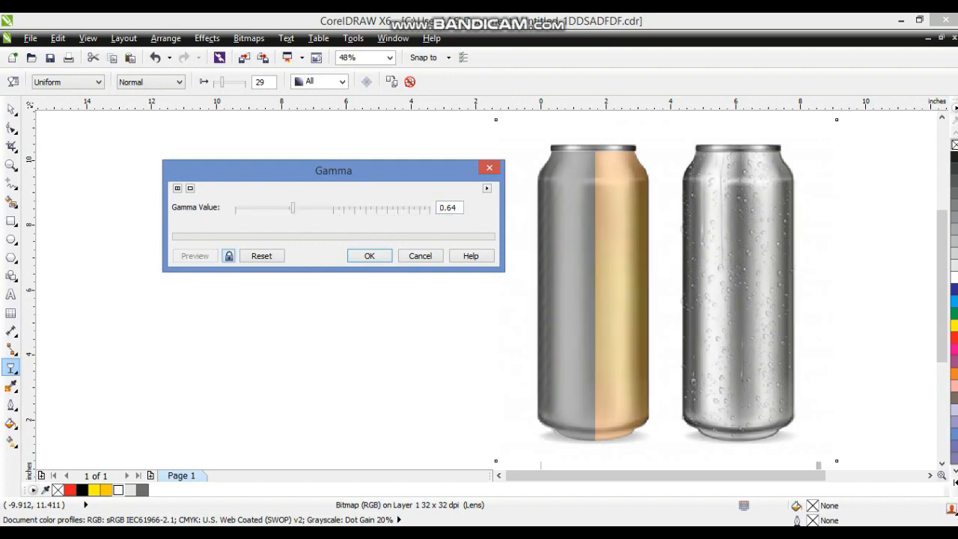
pyautogui.moveTo(292, 207); pyautogui.dragTo(268, 207)
pyautogui.click(229, 256)
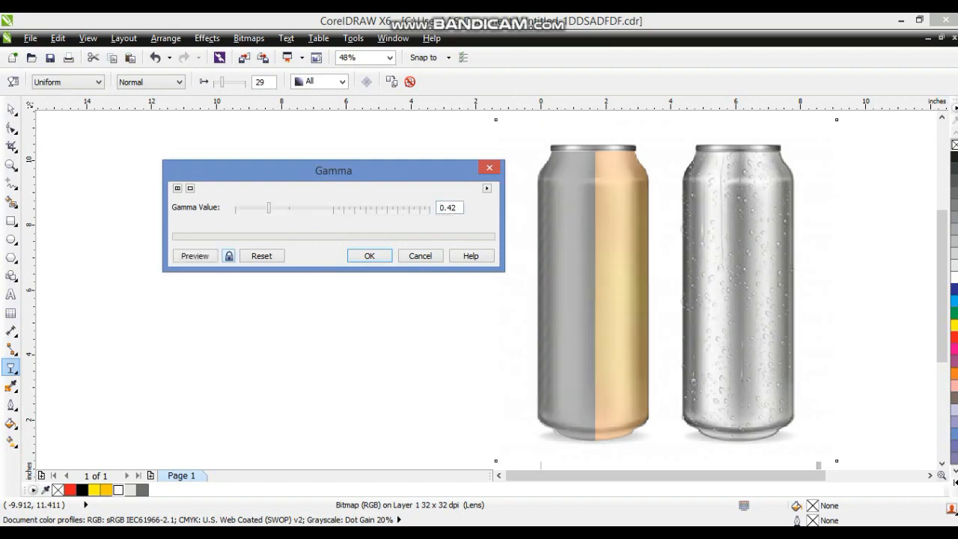
pyautogui.click(229, 255)
pyautogui.moveTo(268, 207); pyautogui.dragTo(263, 207)
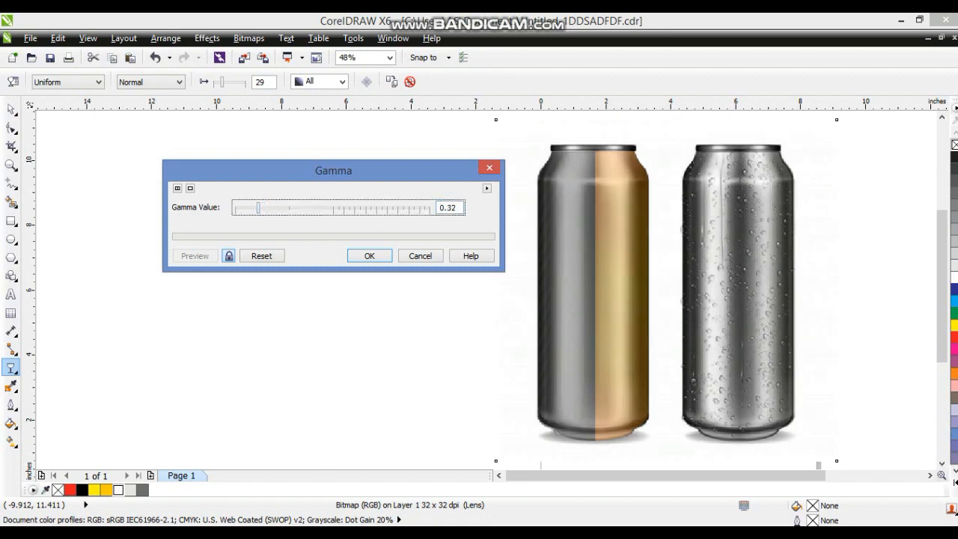
pyautogui.click(369, 256)
# Adjust the photo overlay's brightness to -52 and contrast to 57, lowering its intensity
pyautogui.click(206, 38)
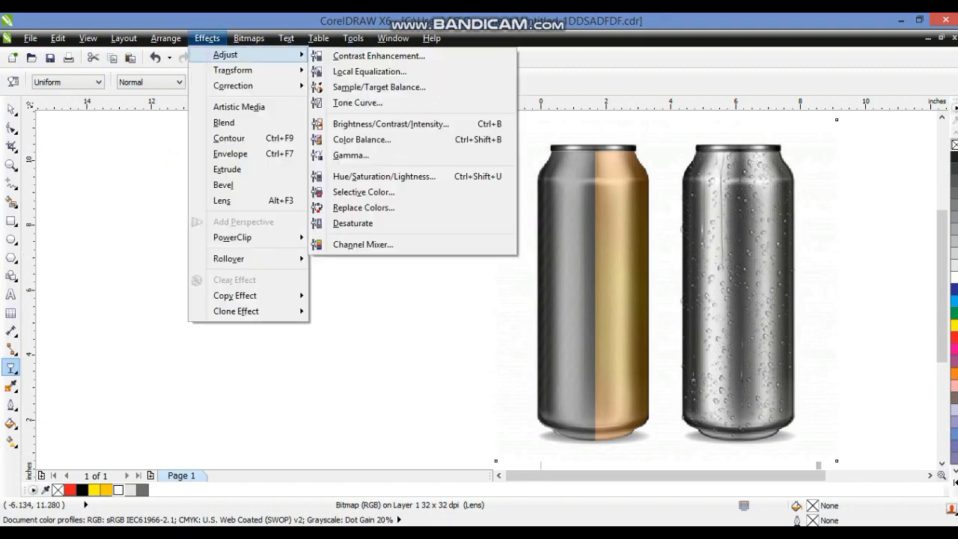
pyautogui.moveTo(224, 54)
pyautogui.click(391, 124)
pyautogui.moveTo(477, 203); pyautogui.dragTo(359, 123)
pyautogui.click(254, 246)
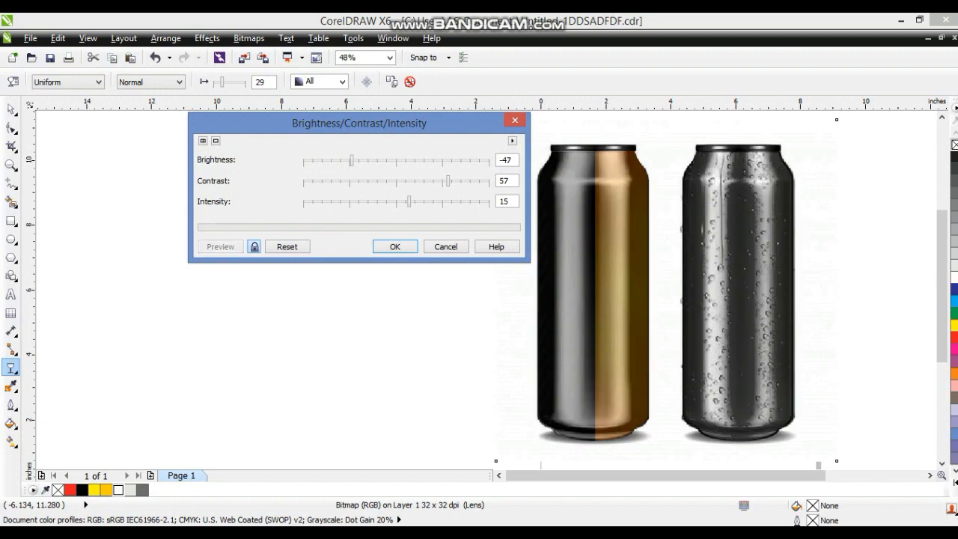
pyautogui.moveTo(352, 160); pyautogui.dragTo(356, 160)
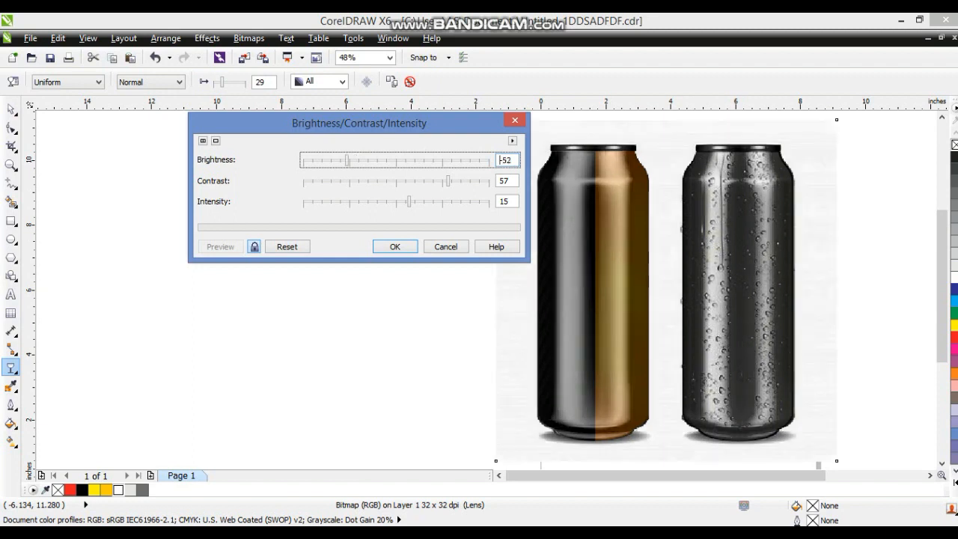
pyautogui.moveTo(409, 201); pyautogui.dragTo(424, 201)
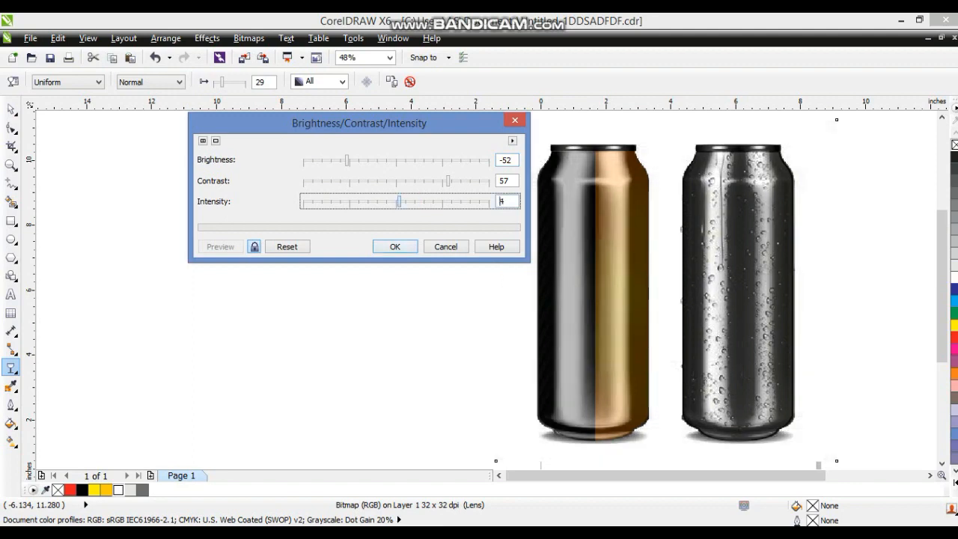
pyautogui.write('8')
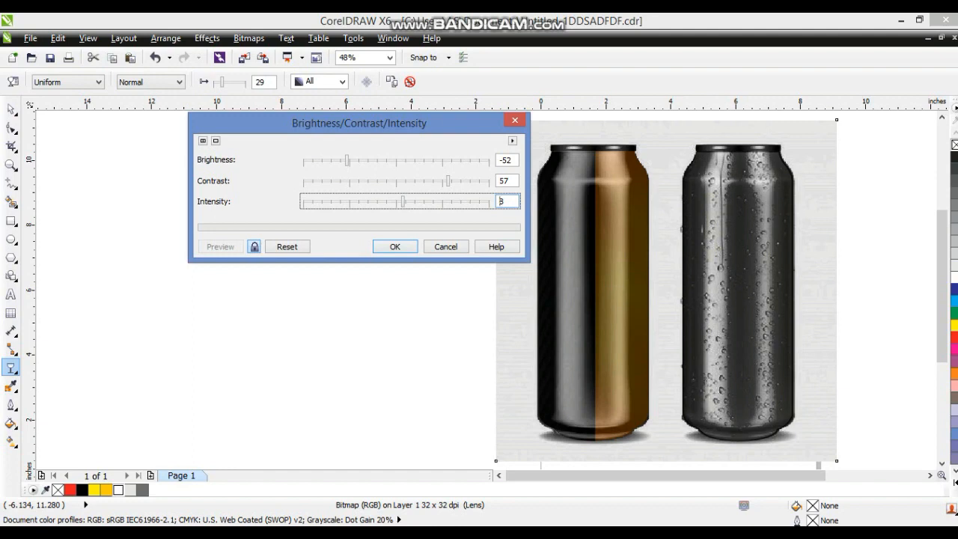
pyautogui.click(385, 246)
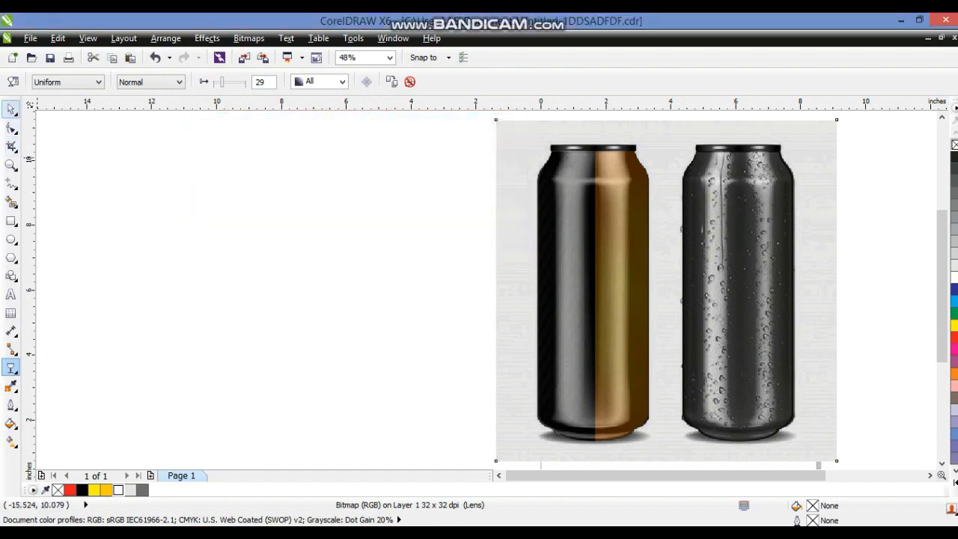
# Copy the traced two-tone can halves onto the second can in the photo
pyautogui.click(11, 109)
pyautogui.hscroll(2, 258, 264)
pyautogui.click(211, 267)
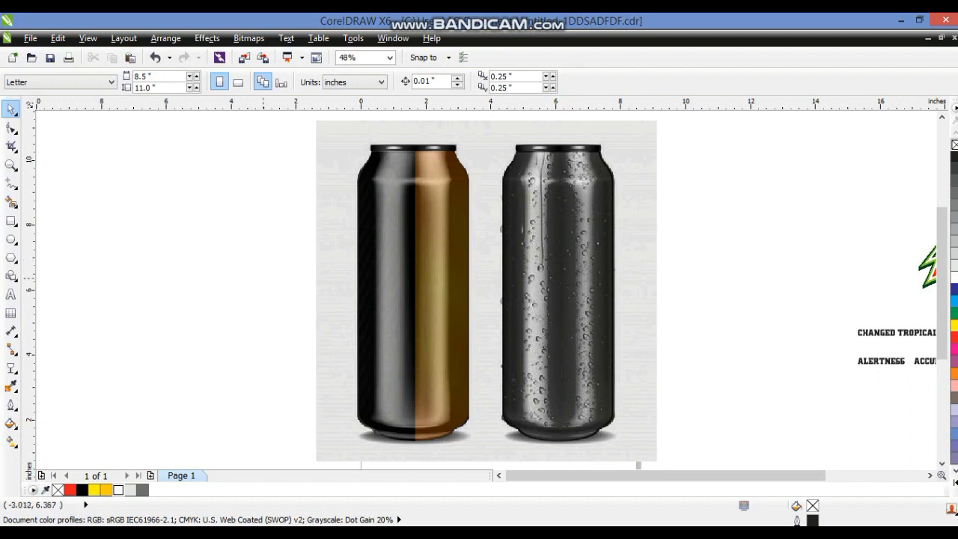
pyautogui.moveTo(254, 125); pyautogui.dragTo(487, 433)
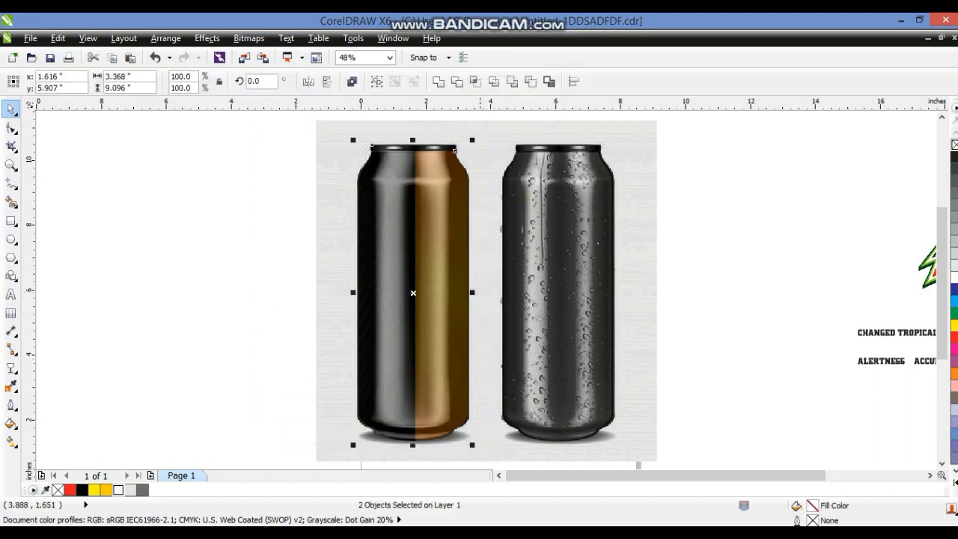
pyautogui.moveTo(422, 305); pyautogui.dragTo(561, 293)
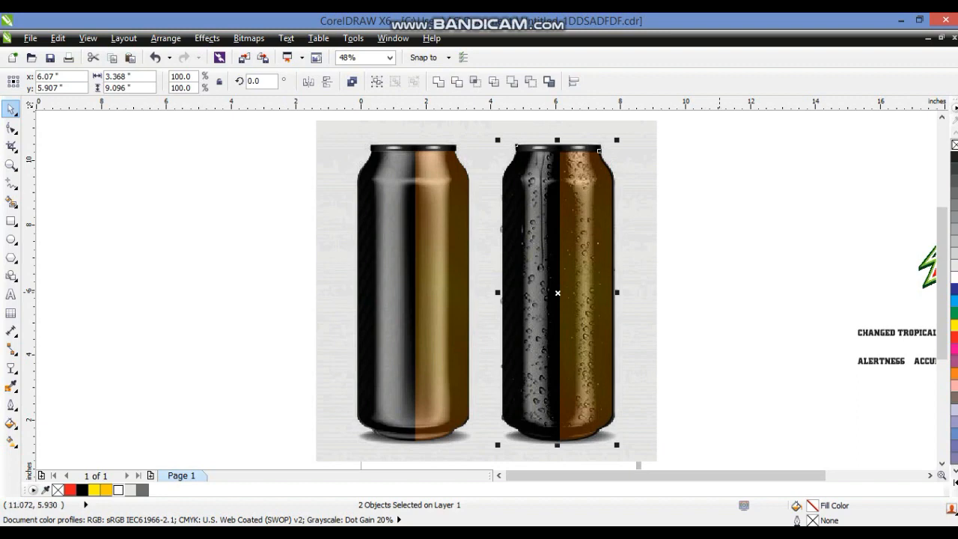
pyautogui.press('Escape')
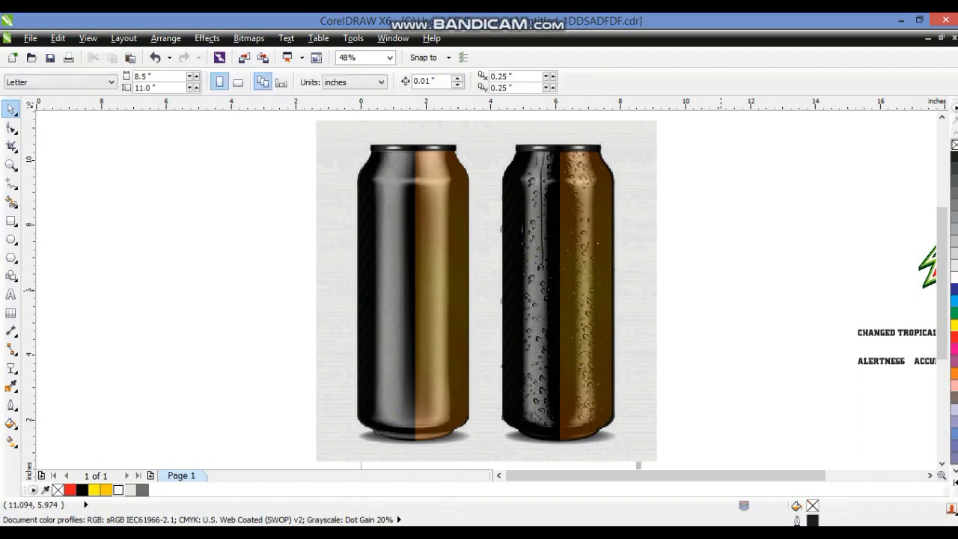
# Move the GAME FUEL text onto the first can
pyautogui.scroll(-2, 718, 289)
pyautogui.moveTo(492, 208); pyautogui.dragTo(940, 407)
pyautogui.hotkey('shift', 'F2')
pyautogui.press('Escape')
pyautogui.click(723, 415)
pyautogui.keyDown('shift'); pyautogui.click(759, 441); pyautogui.keyUp('shift')
pyautogui.moveTo(760, 441); pyautogui.dragTo(185, 273)
pyautogui.hotkey('shift', 'F2')
pyautogui.scroll(-2, 253, 287)
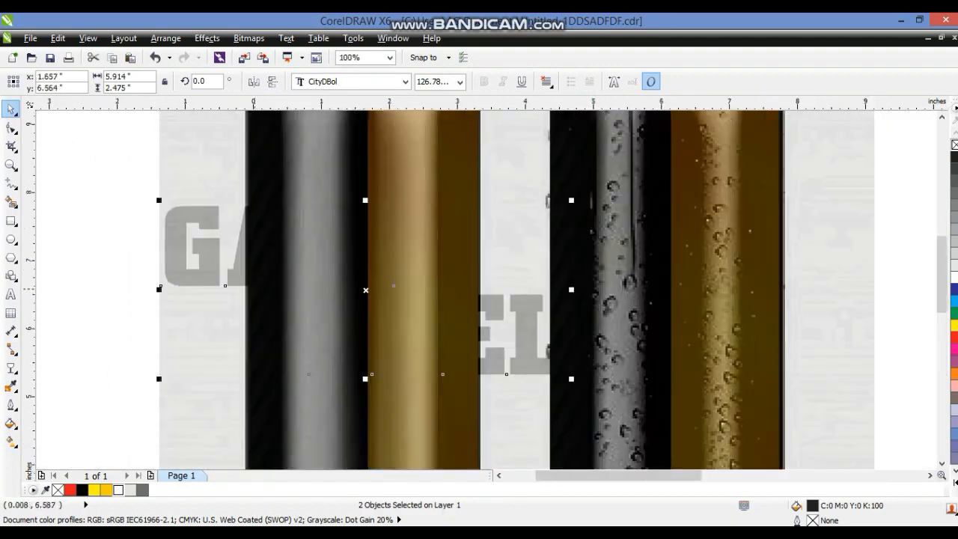
pyautogui.scroll(-1, 253, 288)
pyautogui.click(340, 277)
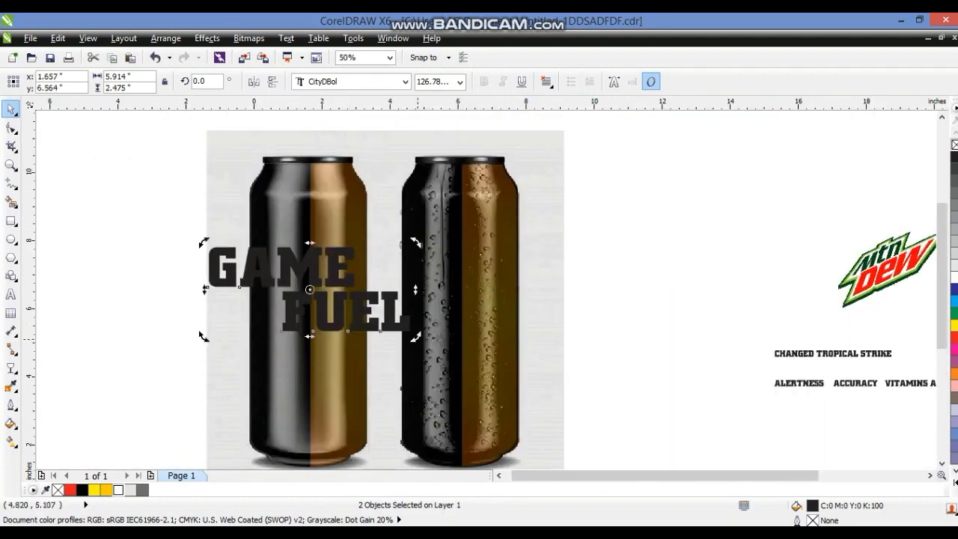
# Rotate the GAME FUEL text 90° to run vertically and fill GAME white
pyautogui.moveTo(417, 339); pyautogui.dragTo(330, 229)
pyautogui.press('Escape')
pyautogui.click(297, 284)
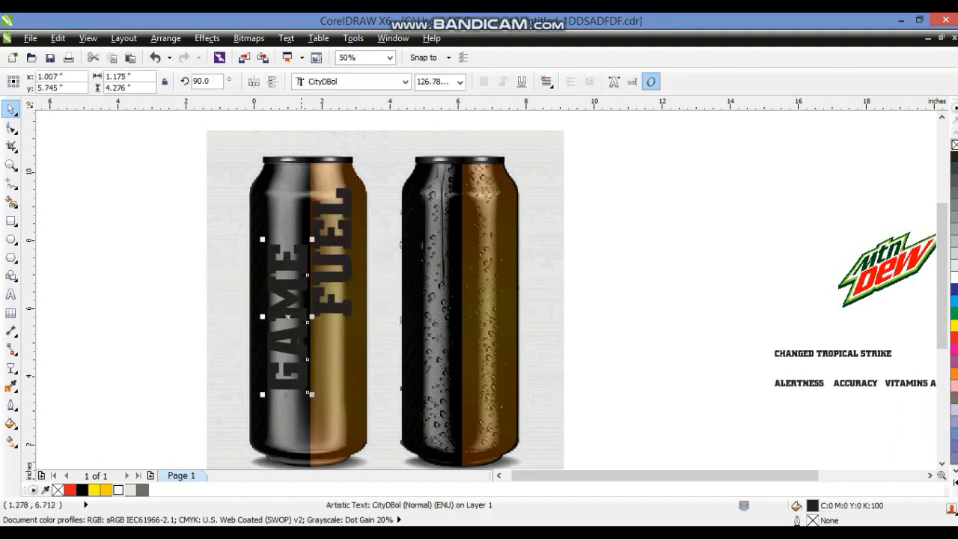
pyautogui.click(119, 490)
# Shift FUEL slightly down and fill it black
pyautogui.click(336, 304)
pyautogui.moveTo(336, 305); pyautogui.dragTo(336, 323)
pyautogui.click(82, 490)
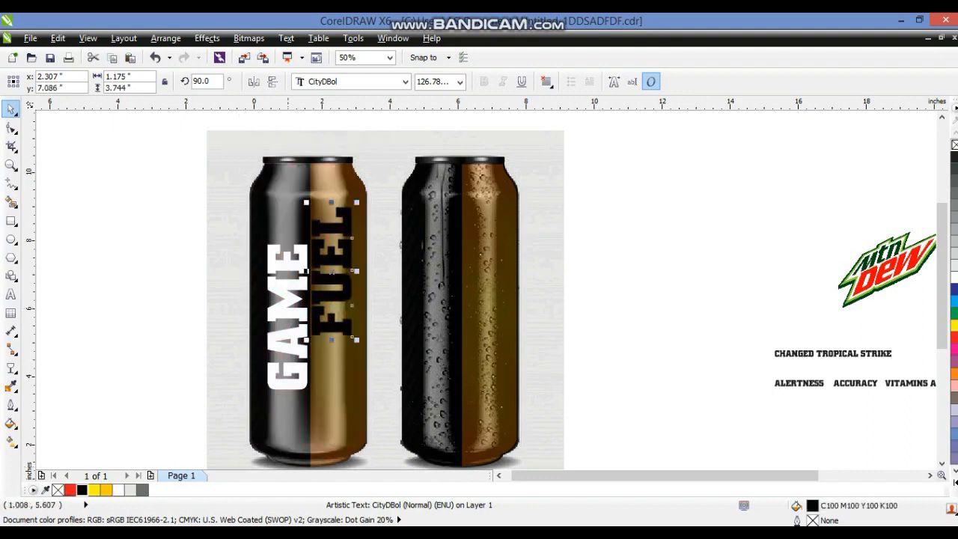
# Move the photo overlay aside, delete the orange bitmap inside the first can's PowerClip, and fill that half yellow
pyautogui.click(349, 192)
pyautogui.moveTo(521, 171); pyautogui.dragTo(178, 172)
pyautogui.rightClick(331, 194)
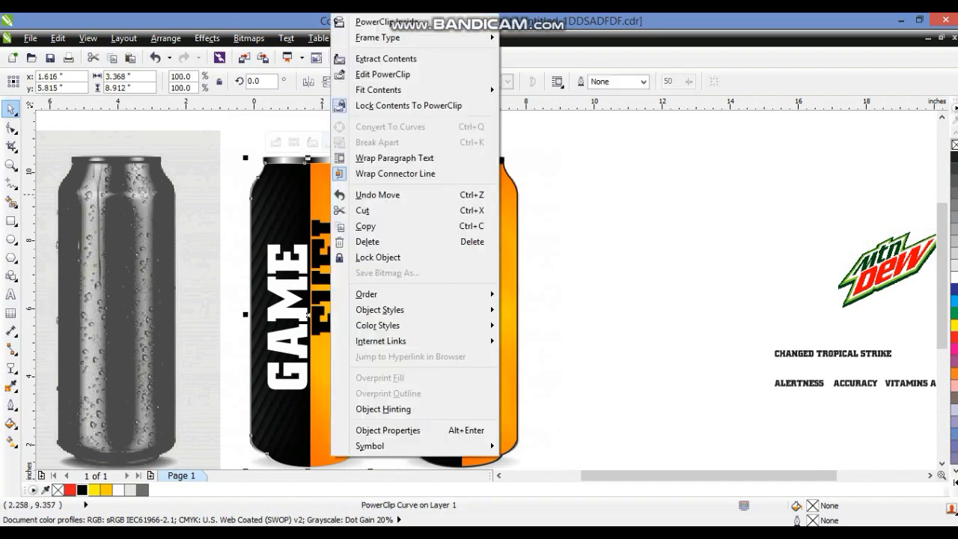
pyautogui.click(382, 74)
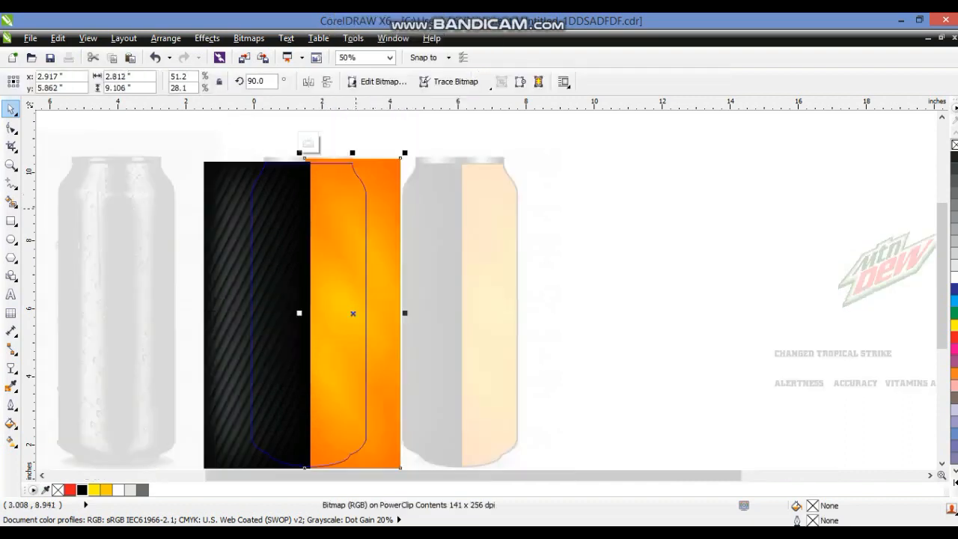
pyautogui.press('Delete')
pyautogui.rightClick(305, 441)
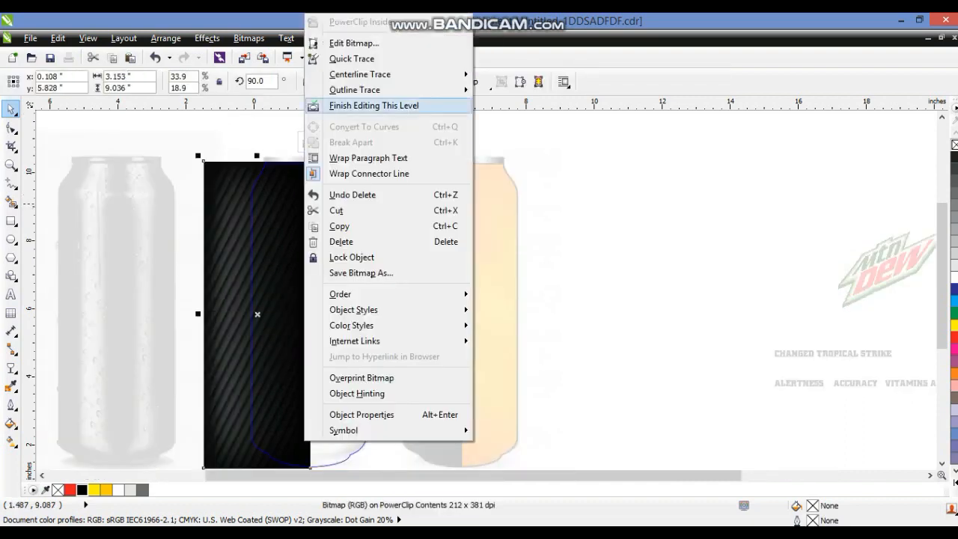
pyautogui.click(373, 105)
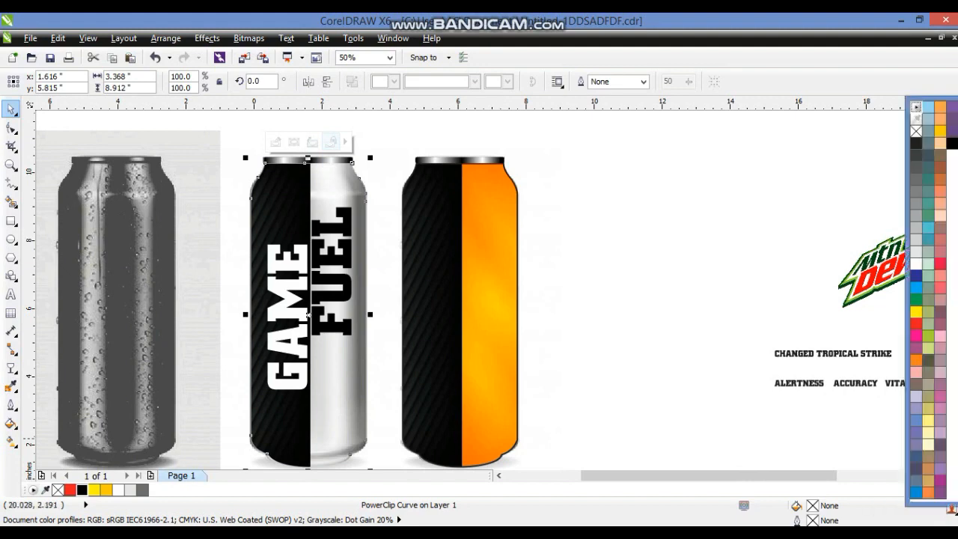
pyautogui.click(940, 131)
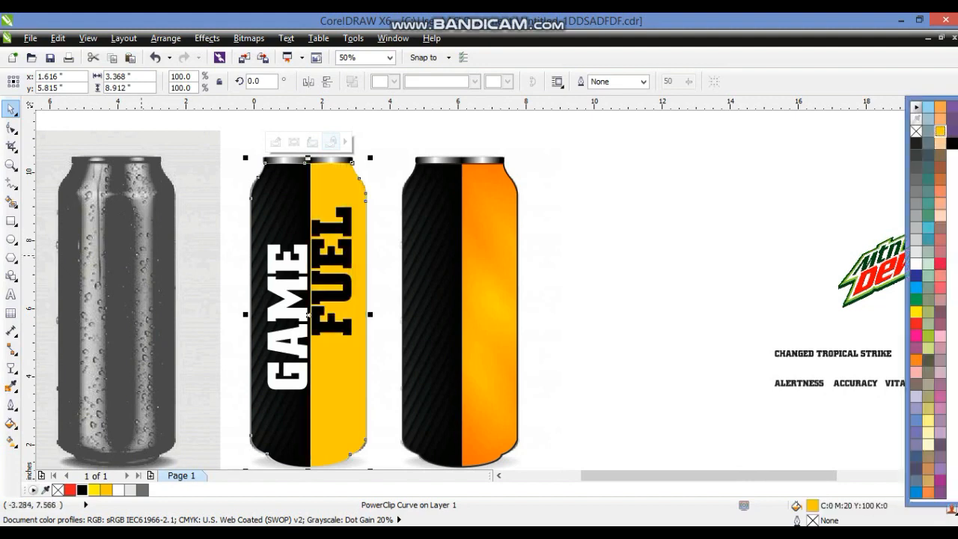
# Re-center the photo overlay over the cans
pyautogui.click(142, 241)
pyautogui.keyDown('shift'); pyautogui.click(559, 434); pyautogui.keyUp('shift')
pyautogui.press('c')
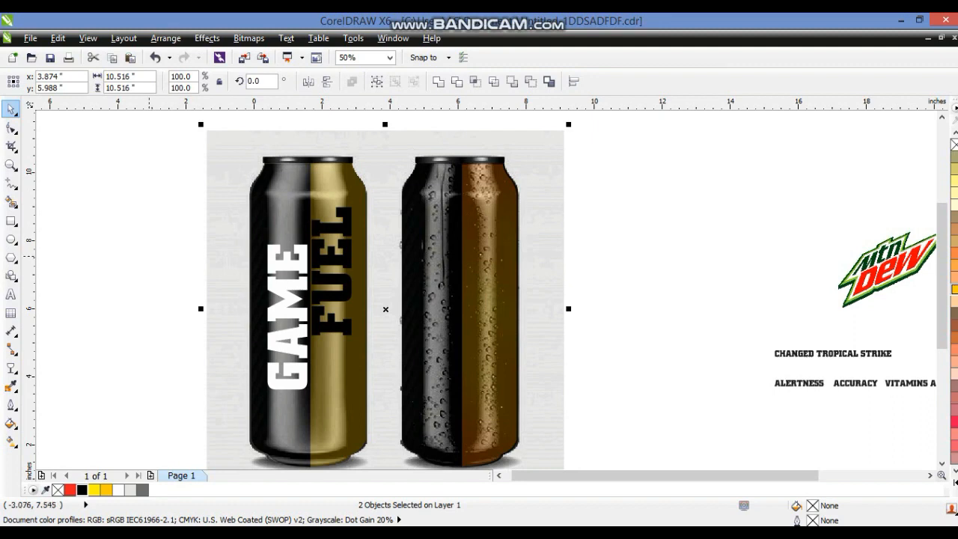
# Set the photo overlay's starting transparency to 71
pyautogui.click(211, 244)
pyautogui.click(212, 244)
pyautogui.click(187, 246)
pyautogui.click(212, 248)
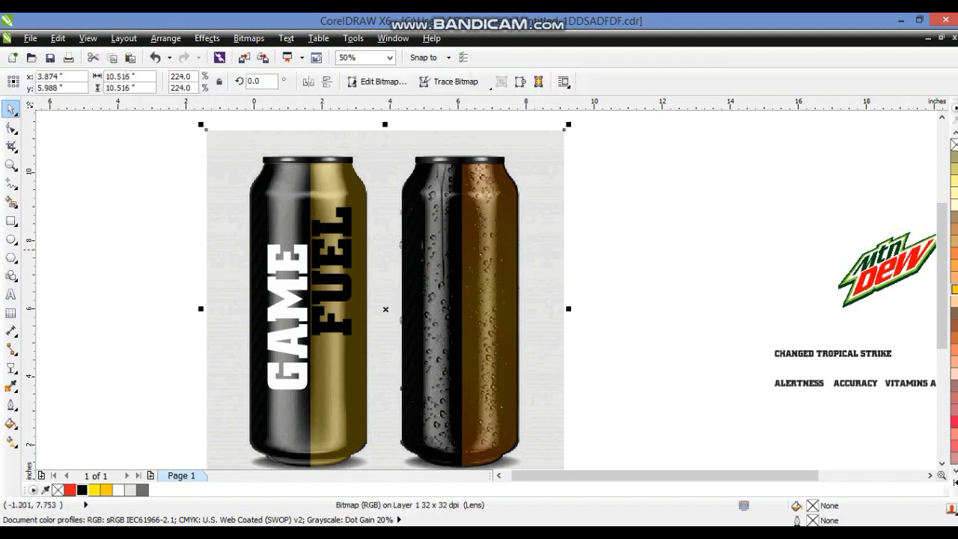
pyautogui.click(12, 368)
pyautogui.moveTo(221, 83); pyautogui.dragTo(234, 82)
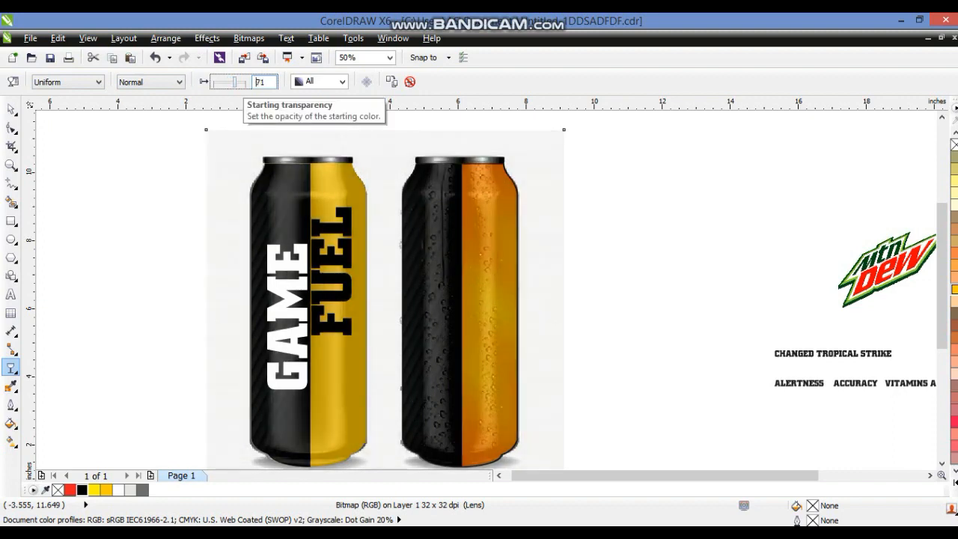
# Skew the GAME FUEL text into an italic slant on the first can
pyautogui.click(12, 109)
pyautogui.click(63, 194)
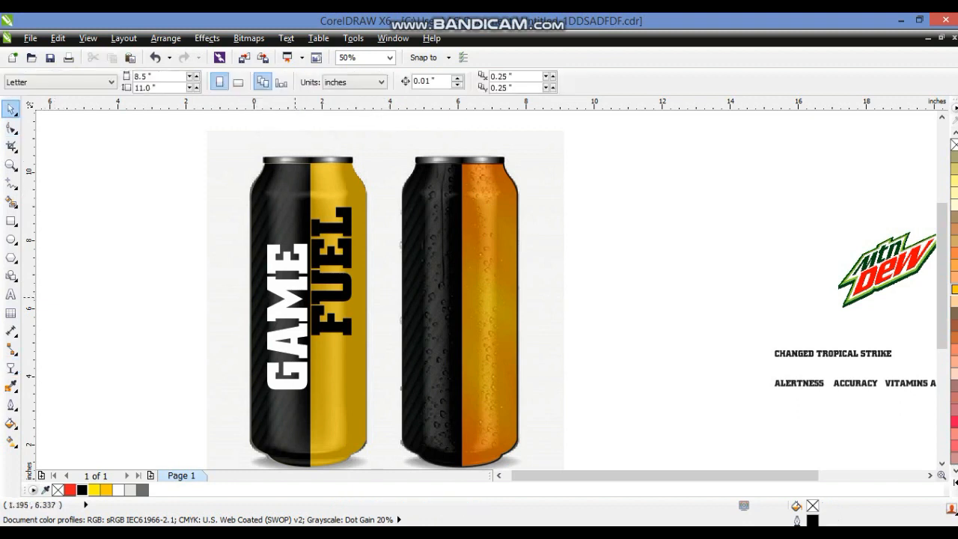
pyautogui.click(293, 287)
pyautogui.keyDown('shift'); pyautogui.click(347, 292); pyautogui.keyUp('shift')
pyautogui.click(351, 297)
pyautogui.moveTo(357, 302); pyautogui.dragTo(347, 336)
pyautogui.click(321, 326)
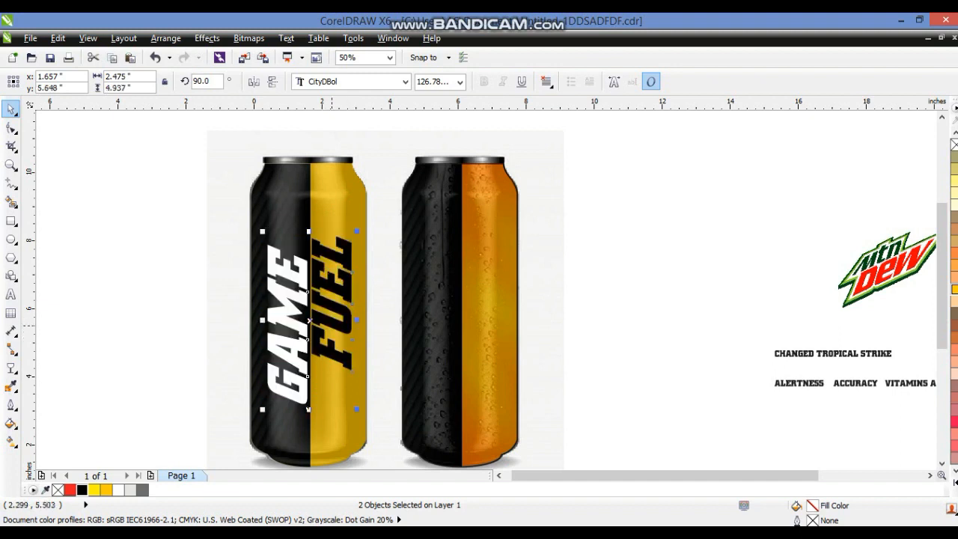
pyautogui.moveTo(332, 325); pyautogui.dragTo(332, 328)
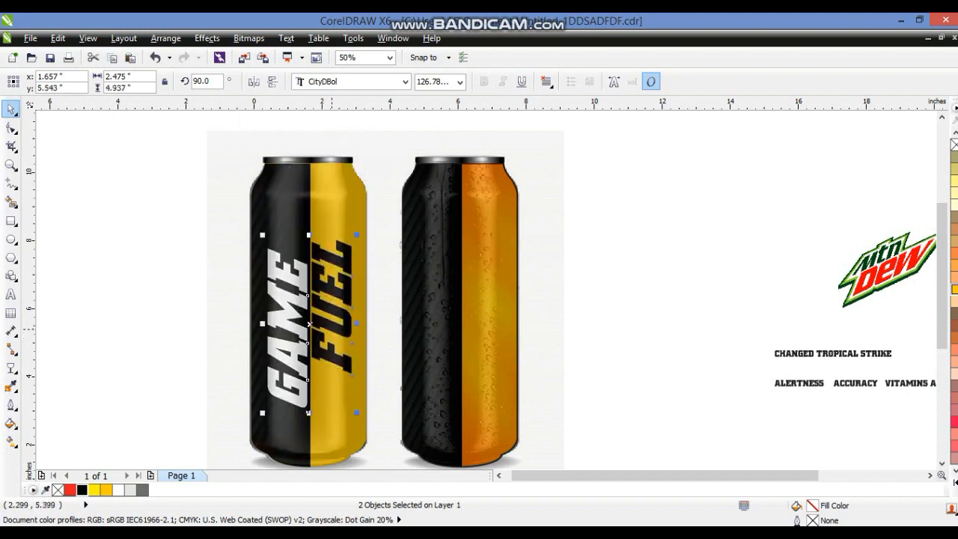
# Place the Mountain Dew logo above GAME FUEL on the first can, scaled to about 29.5%
pyautogui.click(166, 306)
pyautogui.moveTo(859, 283); pyautogui.dragTo(256, 228)
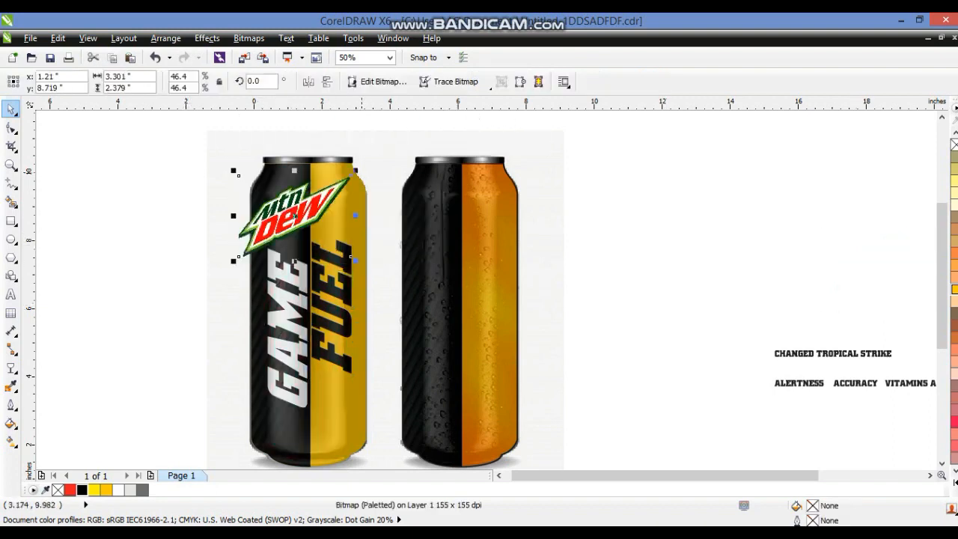
pyautogui.moveTo(357, 170); pyautogui.dragTo(344, 180)
pyautogui.moveTo(310, 214); pyautogui.dragTo(317, 215)
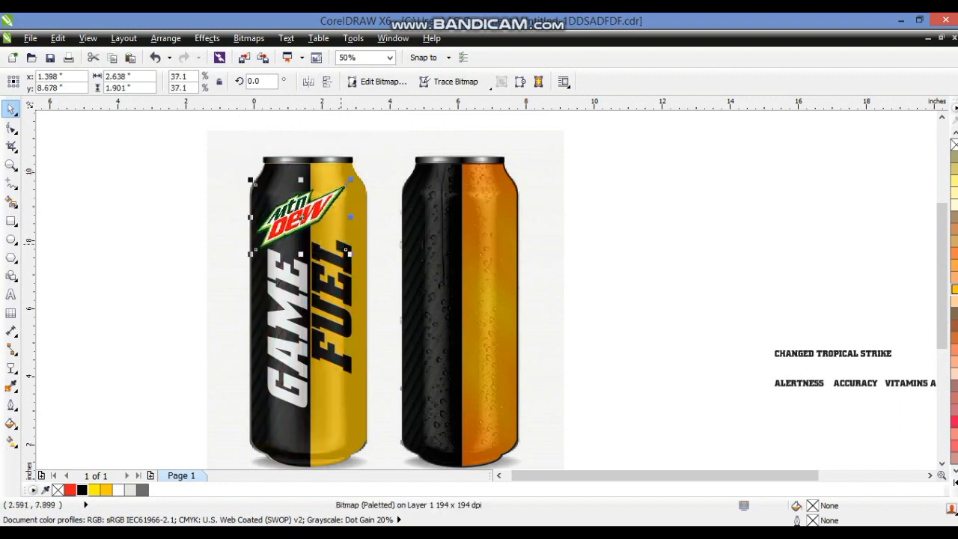
pyautogui.moveTo(345, 250); pyautogui.dragTo(336, 247)
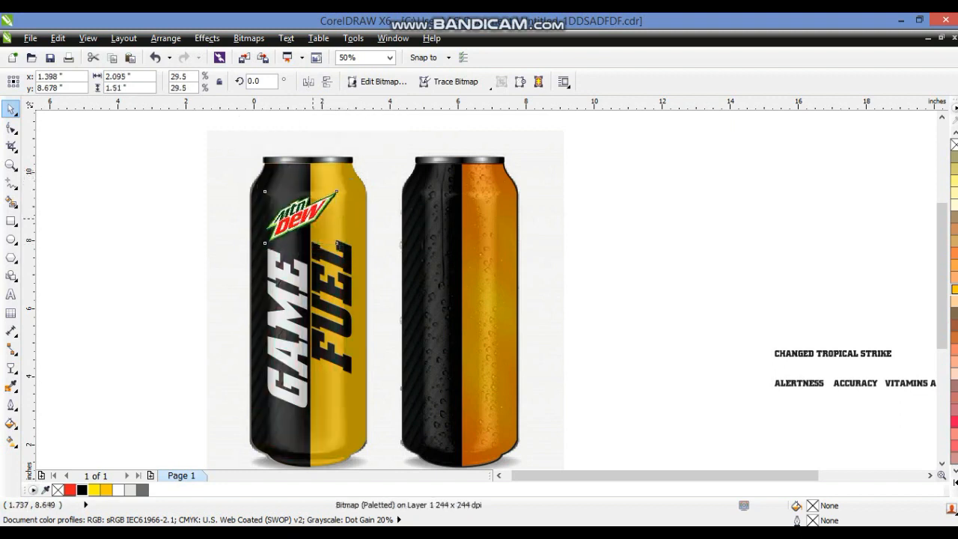
# Try to nudge the selected can artwork slightly
pyautogui.moveTo(109, 171); pyautogui.dragTo(341, 398)
pyautogui.moveTo(325, 336); pyautogui.dragTo(330, 337)
pyautogui.hotkey('ctrl', 'z')
pyautogui.moveTo(112, 190); pyautogui.dragTo(361, 385)
pyautogui.moveTo(301, 287); pyautogui.dragTo(344, 278)
pyautogui.press('Escape')
pyautogui.hotkey('ctrl', 'z')
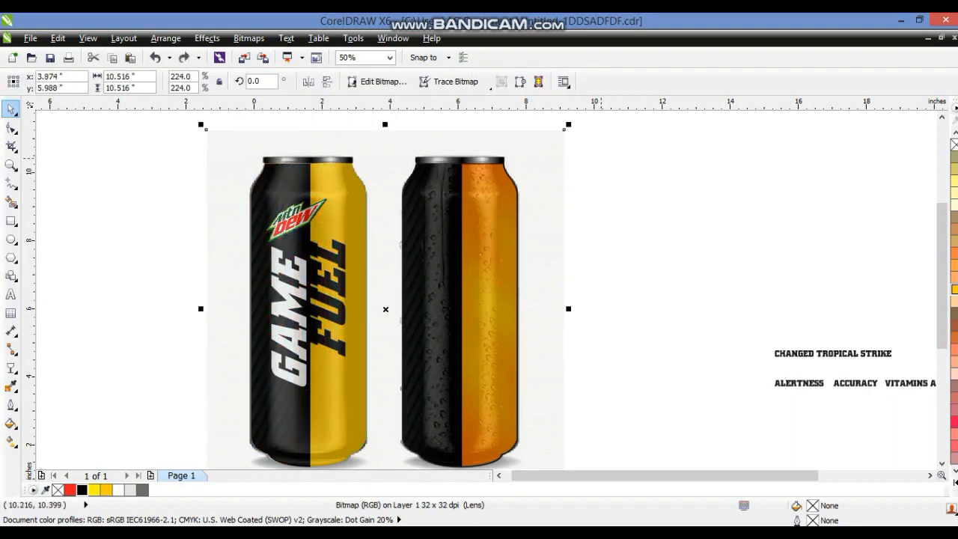
# Reposition the logo and GAME FUEL text slightly lower on the first can
pyautogui.moveTo(601, 155); pyautogui.dragTo(301, 374)
pyautogui.moveTo(330, 296); pyautogui.dragTo(332, 293)
pyautogui.moveTo(192, 225); pyautogui.dragTo(309, 391)
pyautogui.moveTo(288, 318); pyautogui.dragTo(286, 324)
pyautogui.moveTo(139, 173); pyautogui.dragTo(361, 392)
pyautogui.moveTo(308, 278); pyautogui.dragTo(308, 286)
pyautogui.moveTo(161, 228); pyautogui.dragTo(337, 378)
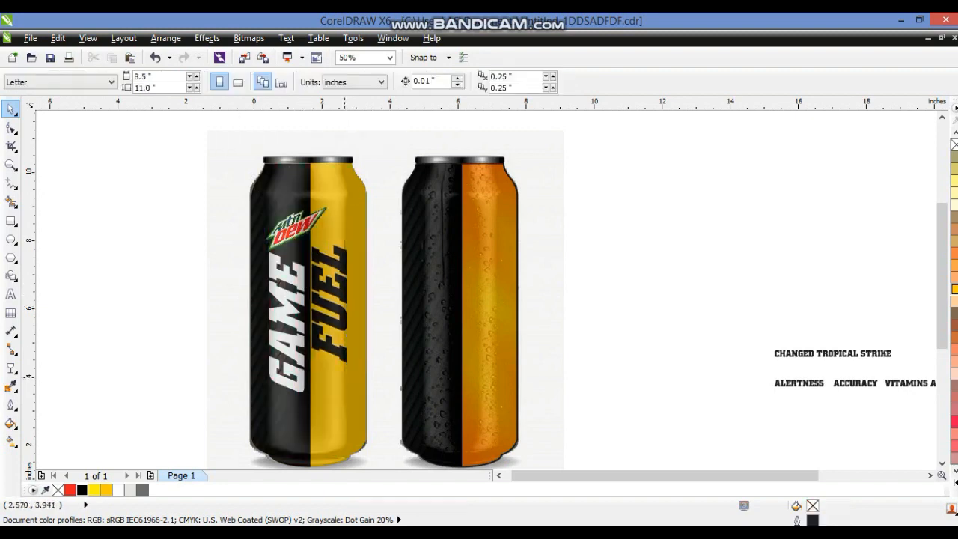
# Move the CHANGED TROPICAL STRIKE text onto the first can, vertically rotated, and fill it white
pyautogui.scroll(-1, 349, 377)
pyautogui.moveTo(154, 238); pyautogui.dragTo(809, 441)
pyautogui.hotkey('shift', 'F2')
pyautogui.click(641, 346)
pyautogui.moveTo(634, 331); pyautogui.dragTo(633, 338)
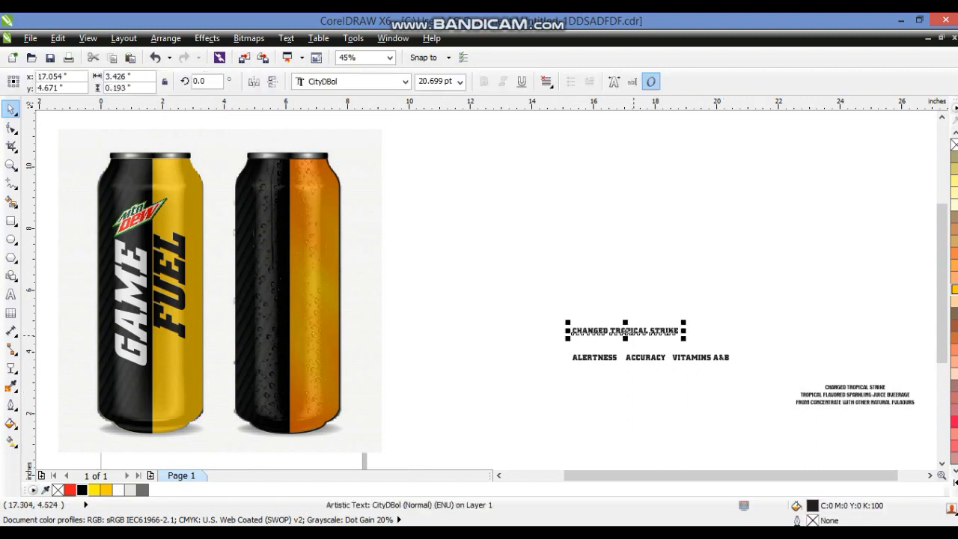
pyautogui.click(634, 332)
pyautogui.moveTo(683, 339); pyautogui.dragTo(110, 287)
pyautogui.click(660, 319)
pyautogui.hotkey('shift', 'F2')
pyautogui.scroll(-1, 144, 467)
pyautogui.click(119, 490)
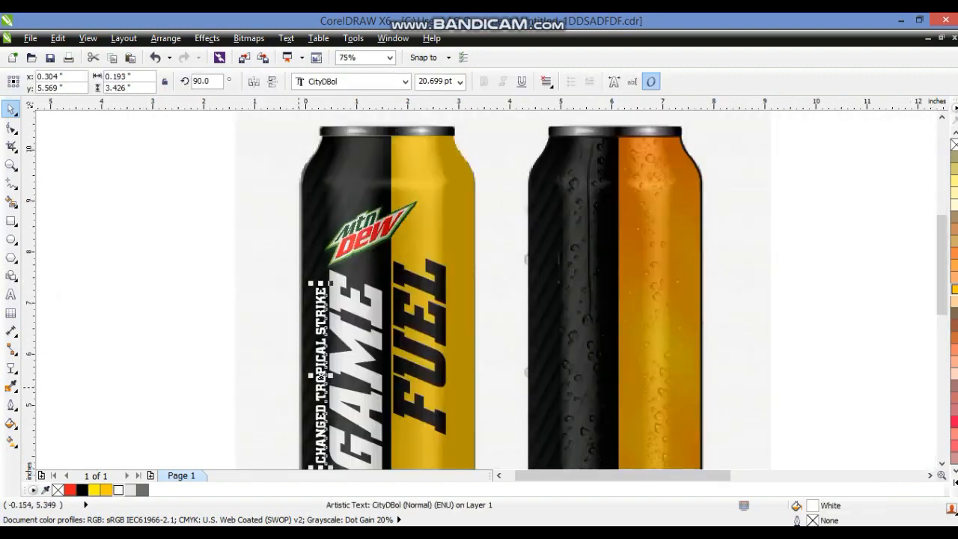
# Position the CHANGED TROPICAL STRIKE text alongside GAME on the first can
pyautogui.click(319, 375)
pyautogui.moveTo(311, 379); pyautogui.dragTo(306, 367)
pyautogui.moveTo(217, 271); pyautogui.dragTo(337, 479)
pyautogui.click(315, 352)
pyautogui.moveTo(315, 351); pyautogui.dragTo(317, 345)
pyautogui.hotkey('ctrl', 'z')
pyautogui.moveTo(202, 236); pyautogui.dragTo(340, 444)
pyautogui.moveTo(322, 352); pyautogui.dragTo(320, 345)
pyautogui.click(250, 350)
pyautogui.scroll(-1, 295, 339)
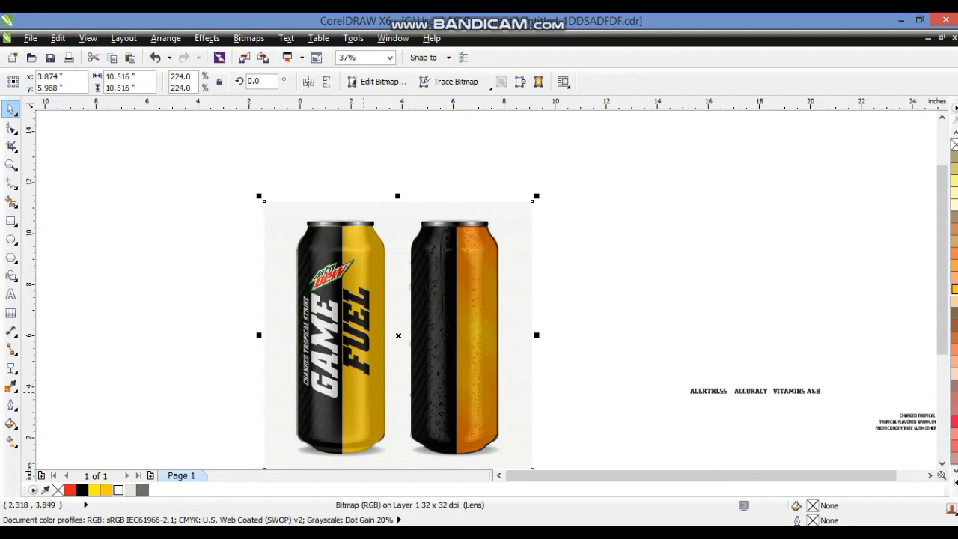
# Draw a rectangle enclosing the ALERTNESS word
pyautogui.click(743, 409)
pyautogui.click(723, 393)
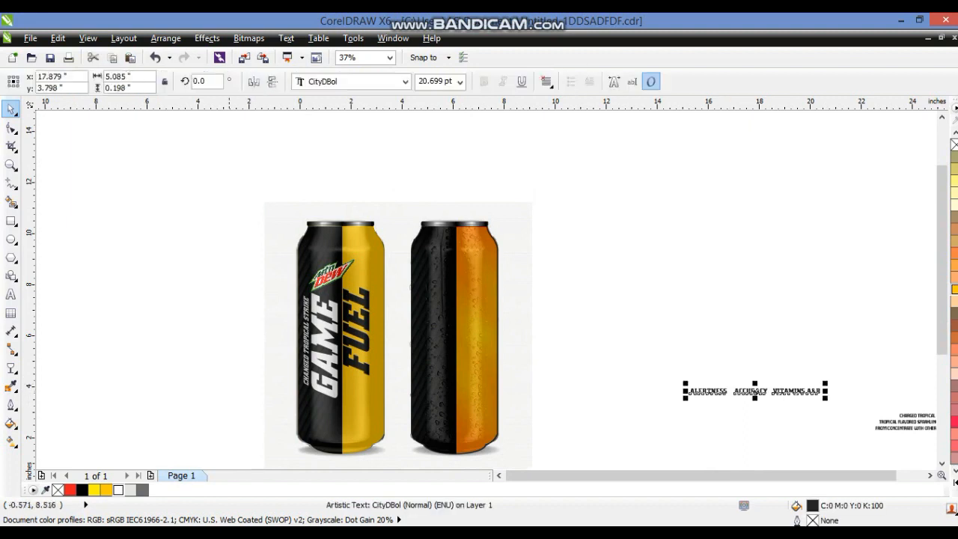
pyautogui.hotkey('shift', 'F2')
pyautogui.click(10, 221)
pyautogui.moveTo(46, 267); pyautogui.dragTo(314, 309)
pyautogui.click(11, 109)
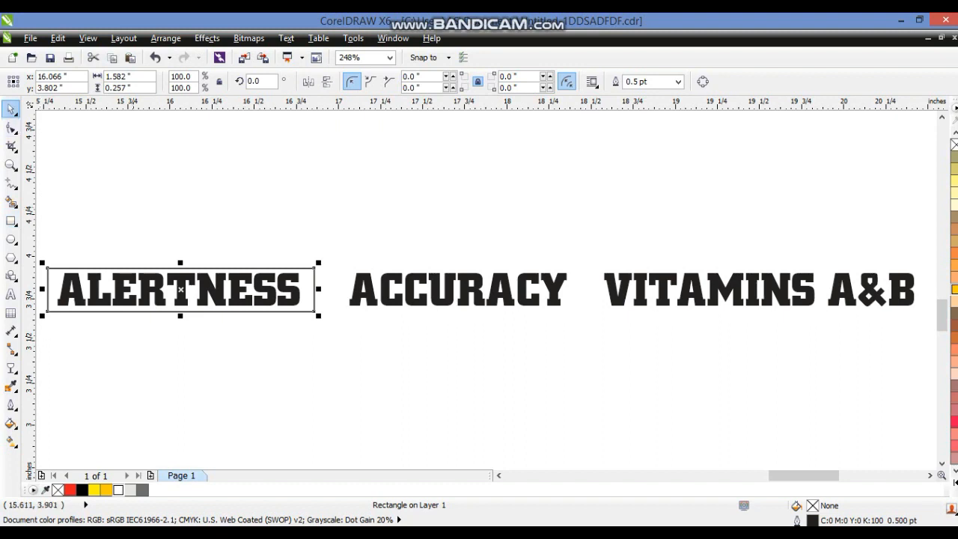
# Fill the rectangle 70% gray and send it behind the text
pyautogui.click(954, 483)
pyautogui.click(915, 180)
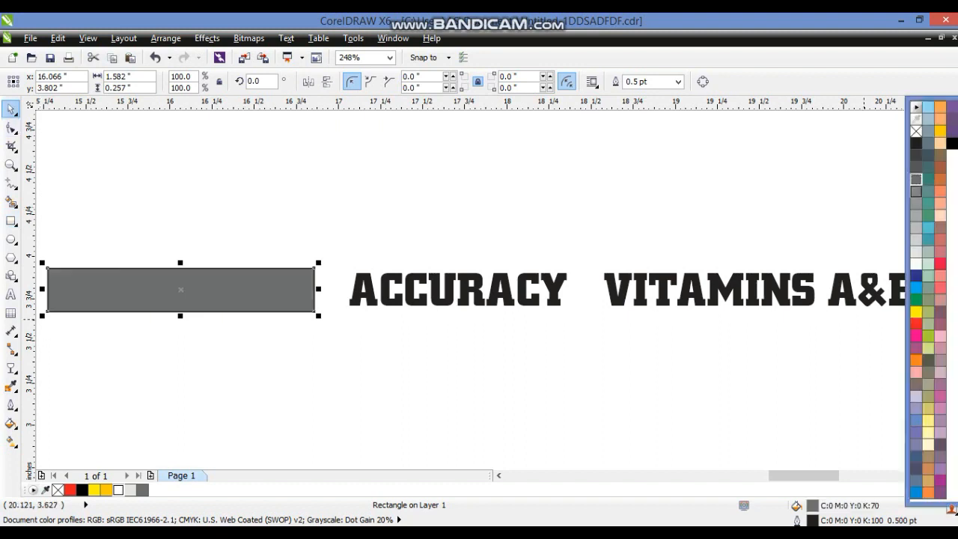
pyautogui.hotkey('shift', 'pagedown')
# Duplicate the gray rectangle behind ACCURACY and VITAMINS A&B, sizing each to fit its word
pyautogui.moveTo(302, 276); pyautogui.dragTo(582, 289)
pyautogui.moveTo(498, 284); pyautogui.dragTo(769, 285)
pyautogui.moveTo(856, 289); pyautogui.dragTo(875, 298)
pyautogui.keyDown('shift'); pyautogui.click(474, 288); pyautogui.keyUp('shift')
pyautogui.hotkey('shift', 'pagedown')
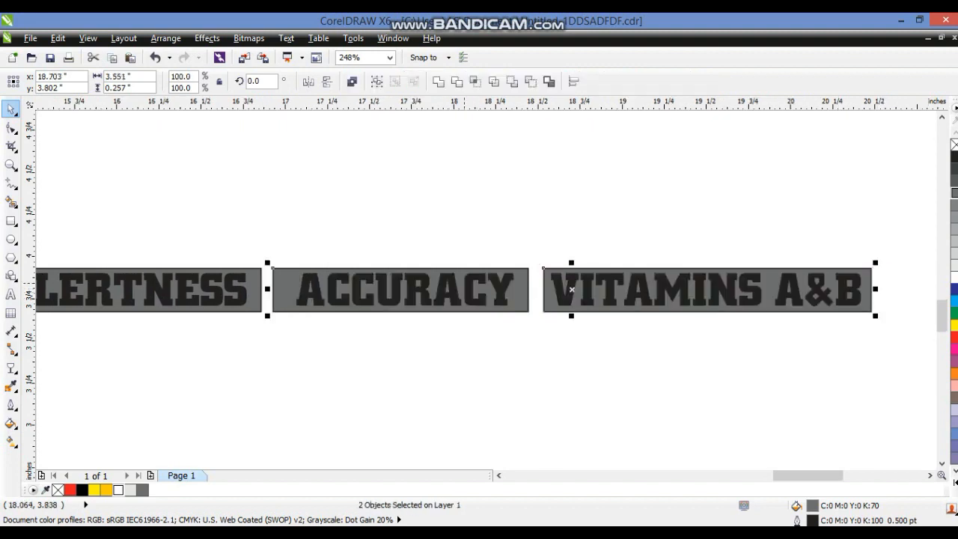
# Fill the ALERTNESS, ACCURACY, VITAMINS A&B text white
pyautogui.scroll(-1, 467, 276)
pyautogui.click(477, 308)
pyautogui.click(530, 286)
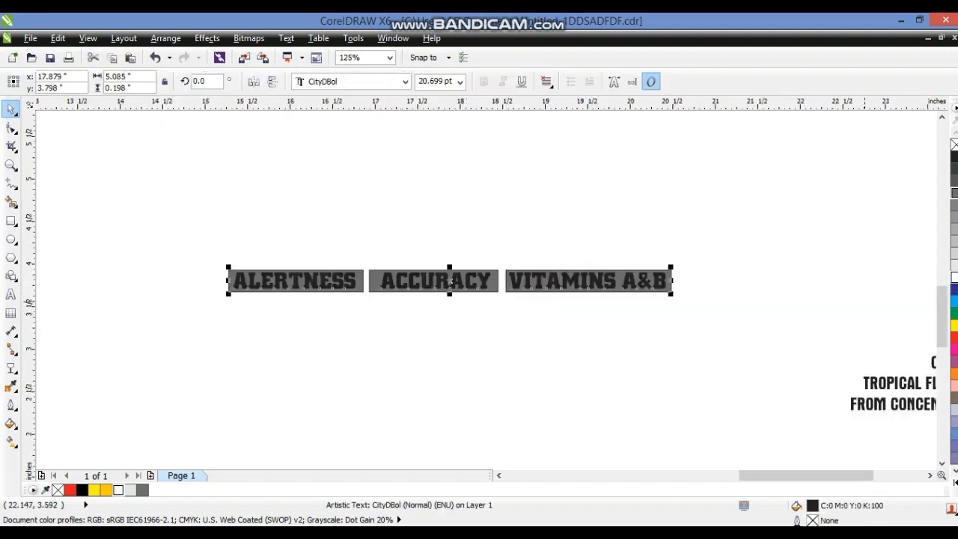
pyautogui.click(953, 277)
pyautogui.press('Escape')
# Fill the three label rectangles near-black and remove the outline from the whole label group
pyautogui.click(669, 278)
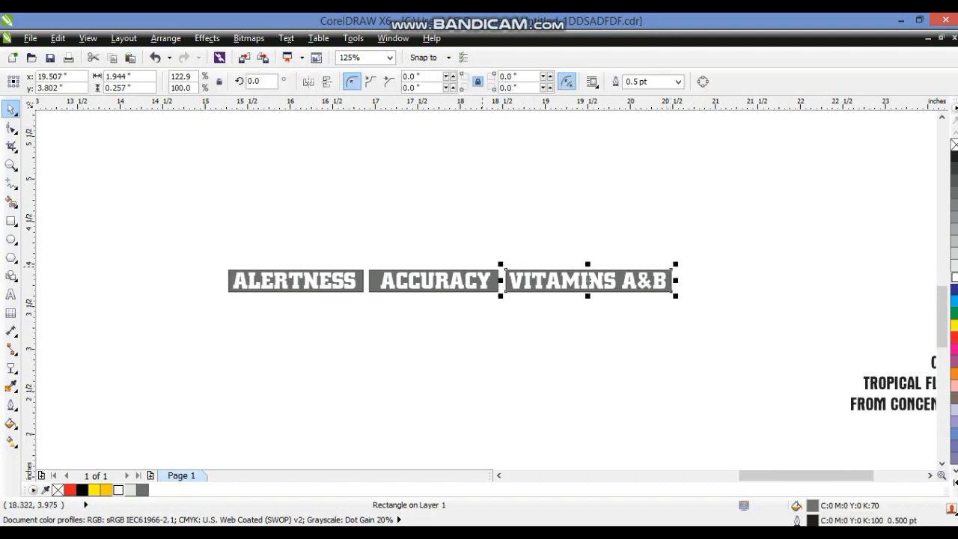
pyautogui.keyDown('shift'); pyautogui.click(495, 273); pyautogui.keyUp('shift')
pyautogui.keyDown('shift'); pyautogui.click(359, 277); pyautogui.keyUp('shift')
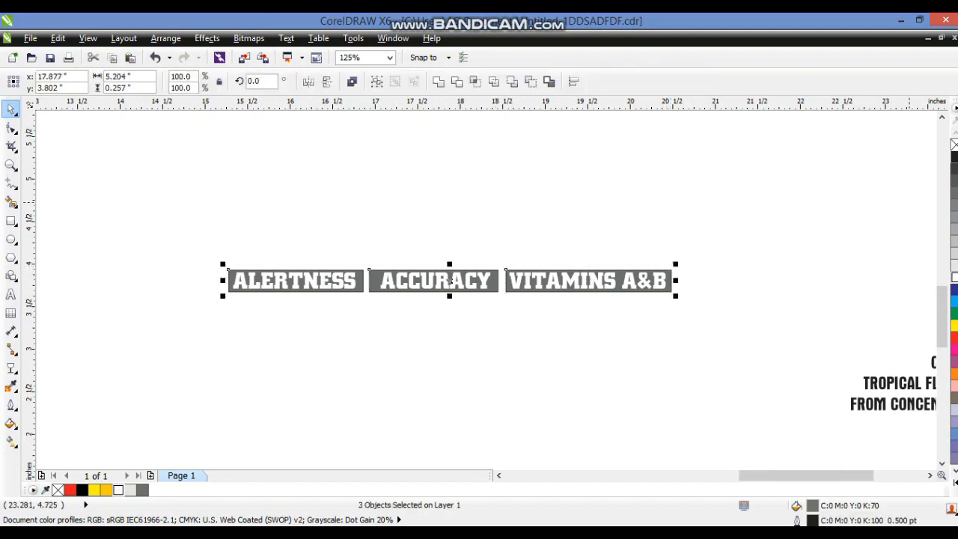
pyautogui.click(954, 157)
pyautogui.moveTo(721, 229); pyautogui.dragTo(131, 307)
pyautogui.rightClick(954, 144)
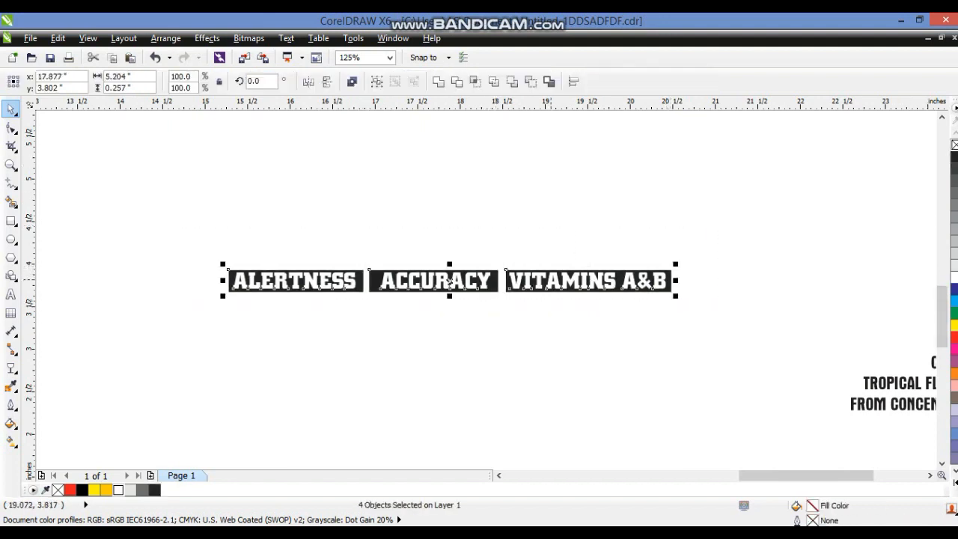
# Select the three label bars with their words and group them
pyautogui.click(449, 280)
pyautogui.moveTo(448, 264); pyautogui.dragTo(362, 258)
pyautogui.scroll(-1, 518, 302)
pyautogui.hotkey('ctrl', 'g')
# Rotate the label group 90° and place it vertically along the yellow half of the first can
pyautogui.click(516, 334)
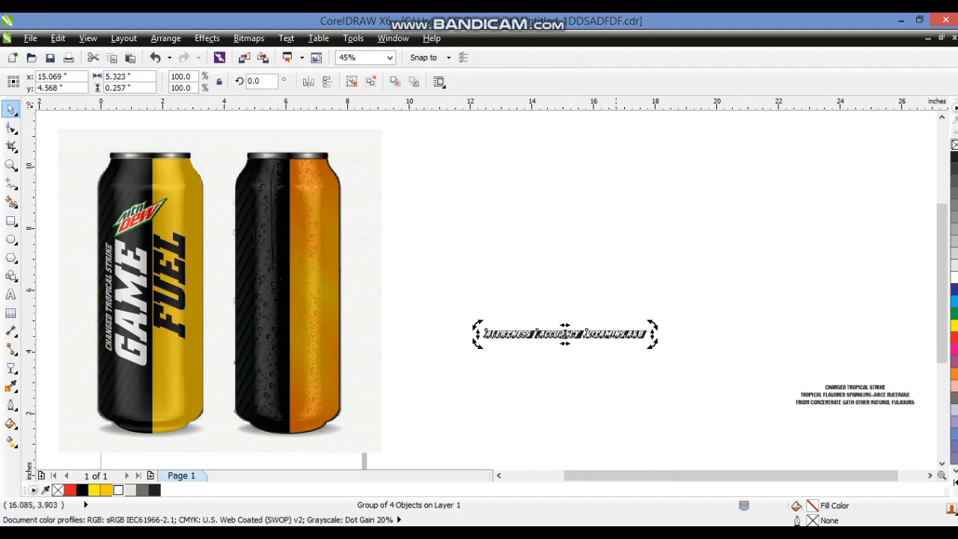
pyautogui.moveTo(653, 343); pyautogui.dragTo(193, 247)
pyautogui.click(606, 294)
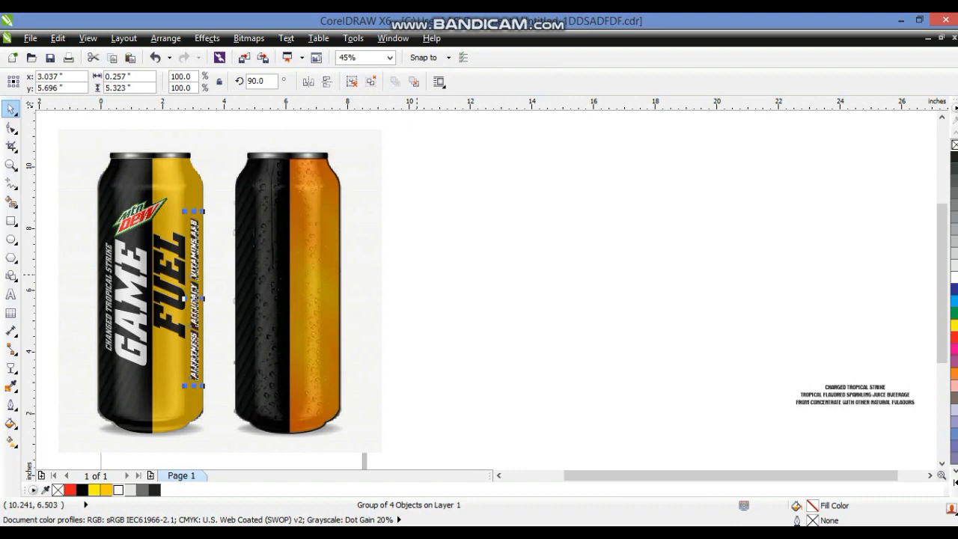
pyautogui.click(420, 270)
pyautogui.moveTo(438, 167); pyautogui.dragTo(195, 387)
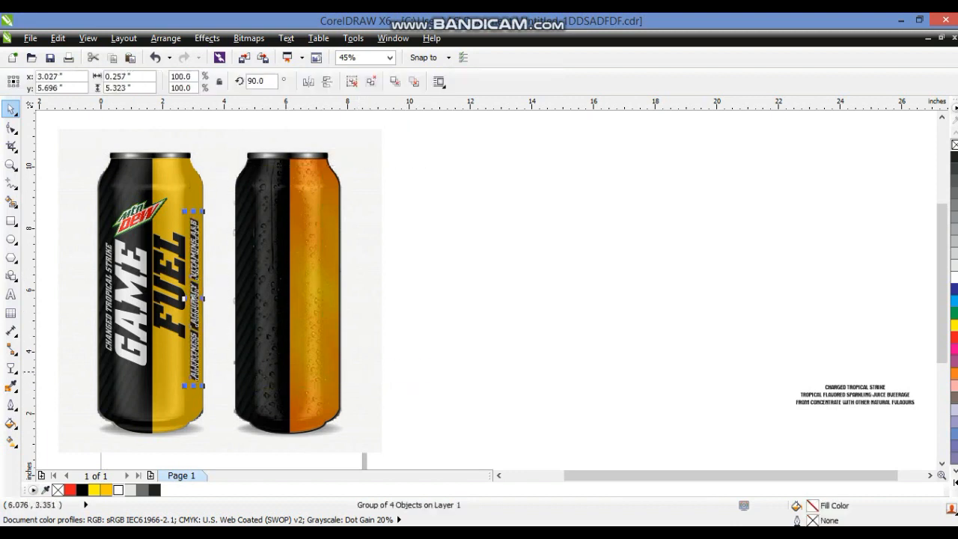
# Move the three-line CHARGED TROPICAL STRIKE text onto the lower part of the can and scale it to about 11.7 pt
pyautogui.moveTo(648, 267); pyautogui.dragTo(928, 425)
pyautogui.moveTo(800, 398); pyautogui.dragTo(96, 403)
pyautogui.hotkey('shift', 'F2')
pyautogui.press('F3')
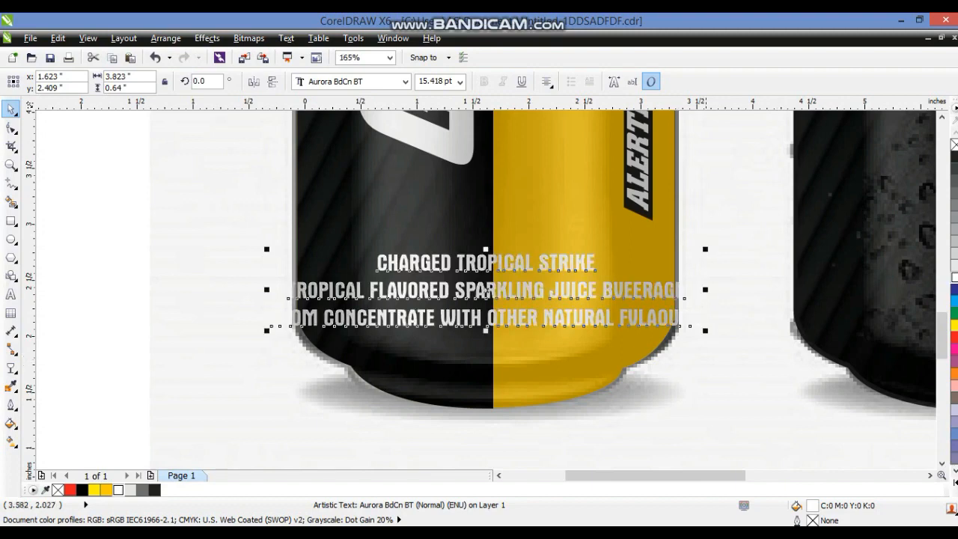
pyautogui.moveTo(705, 330); pyautogui.dragTo(654, 322)
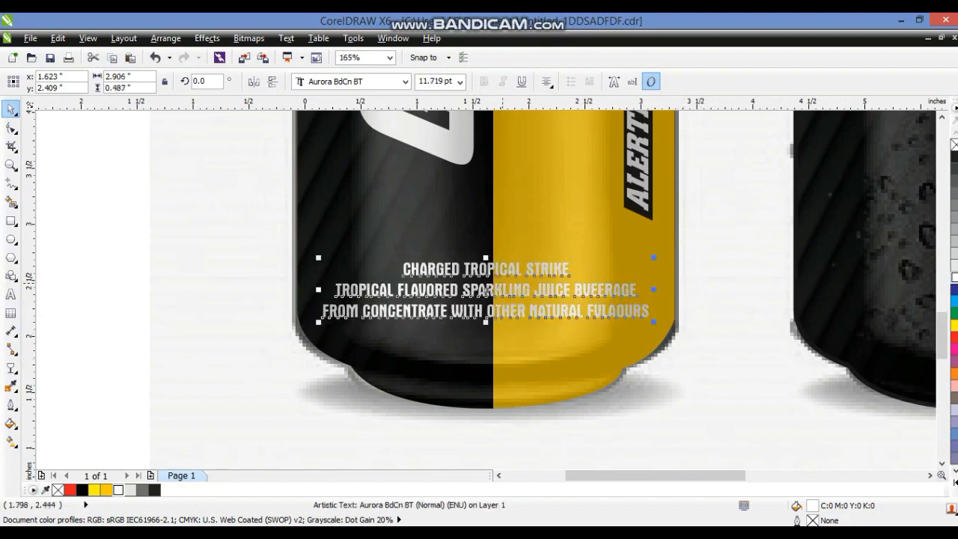
pyautogui.moveTo(490, 286); pyautogui.dragTo(491, 271)
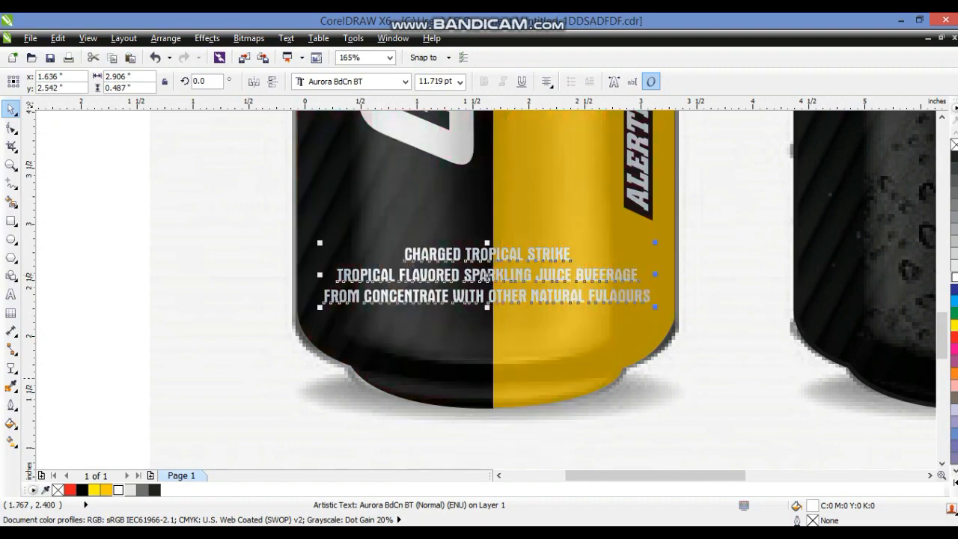
# Duplicate the whole label artwork of the first can onto the second can
pyautogui.click(656, 374)
pyautogui.press('F4')
pyautogui.click(208, 238)
pyautogui.moveTo(246, 214); pyautogui.dragTo(470, 421)
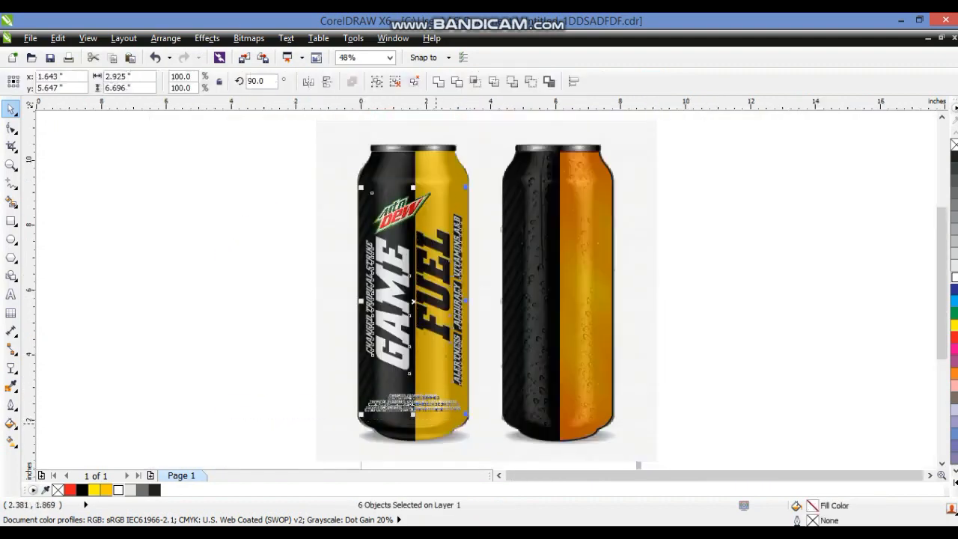
pyautogui.moveTo(416, 300); pyautogui.dragTo(559, 302)
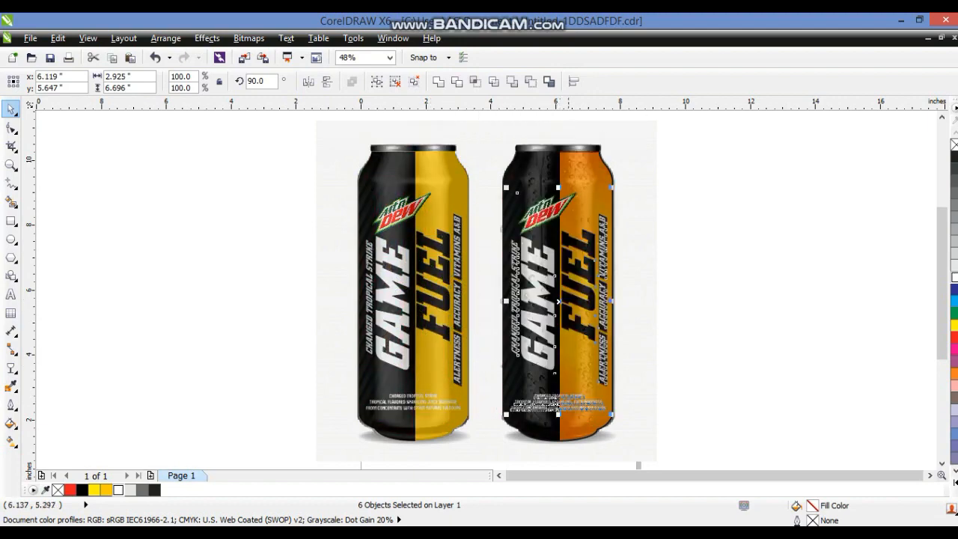
pyautogui.press('Escape')
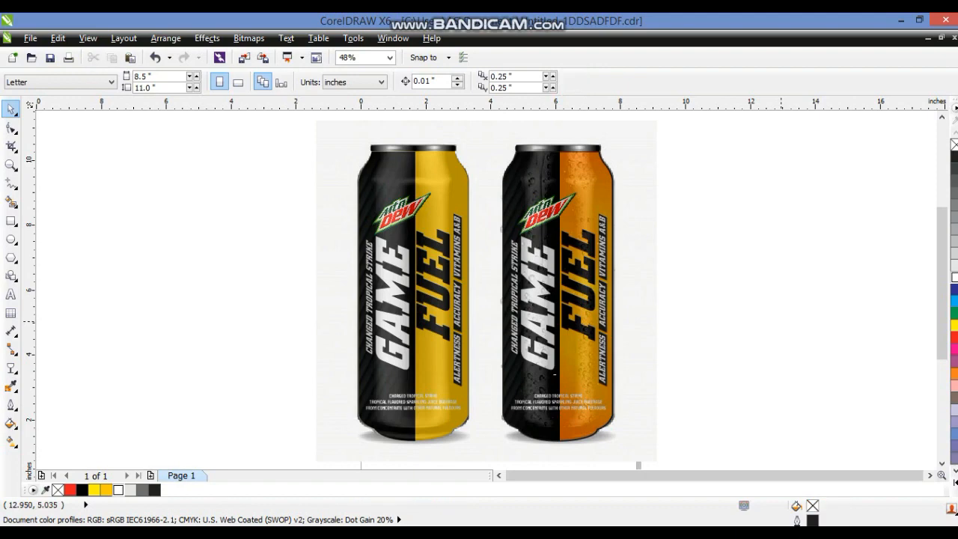
# Move the shading photo aside and PowerClip the first can's label artwork inside its can shape
pyautogui.moveTo(635, 180); pyautogui.dragTo(259, 179)
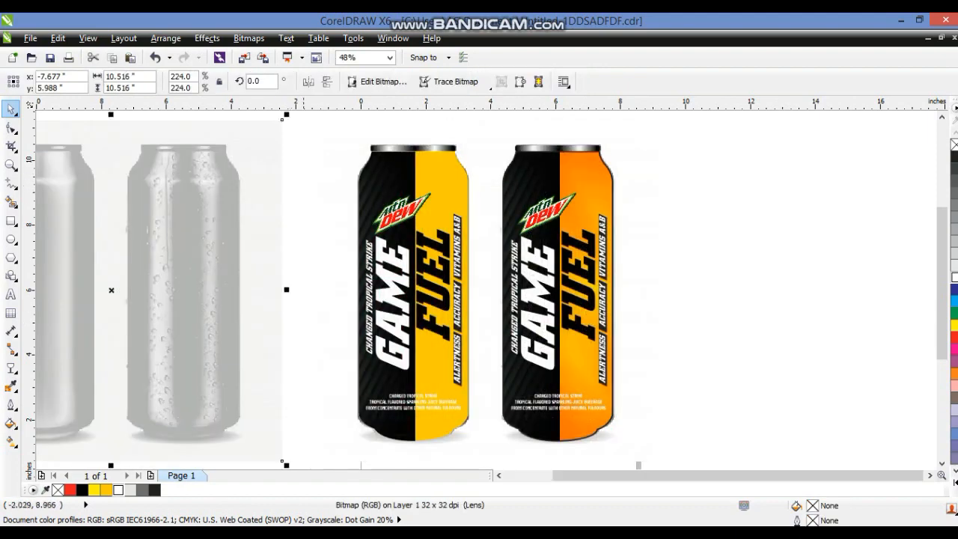
pyautogui.click(297, 170)
pyautogui.moveTo(289, 148); pyautogui.dragTo(478, 428)
pyautogui.click(207, 38)
pyautogui.click(267, 237)
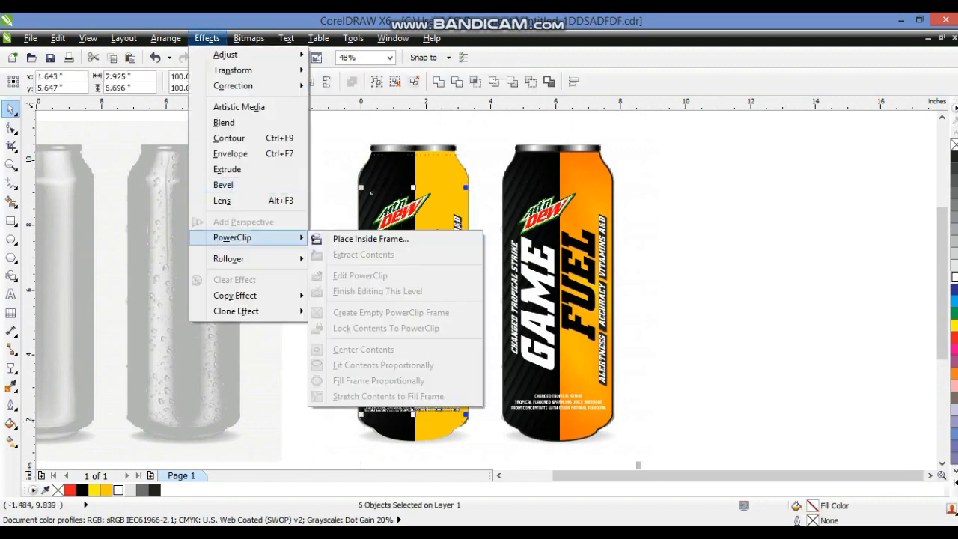
pyautogui.click(374, 237)
pyautogui.click(412, 296)
# PowerClip the second can's label artwork inside its can shape
pyautogui.moveTo(747, 171); pyautogui.dragTo(494, 422)
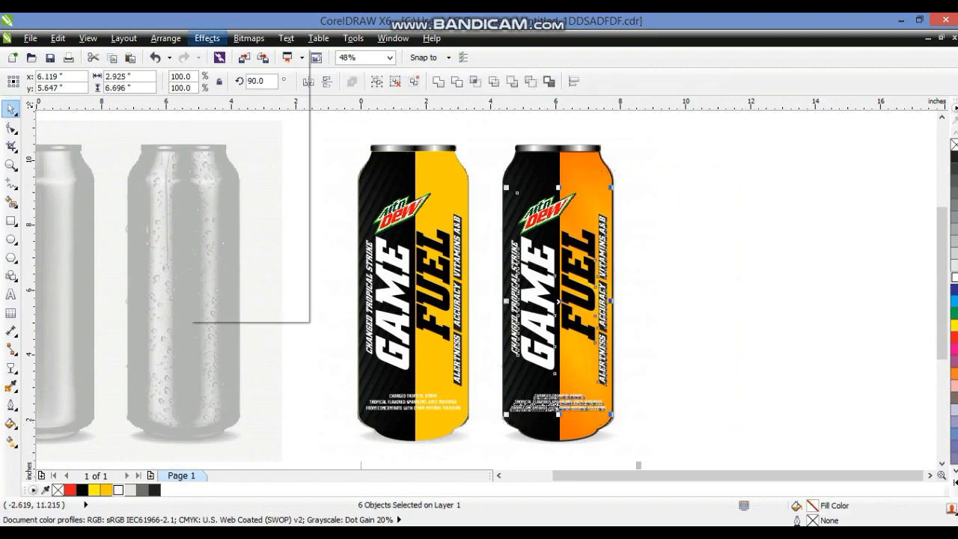
pyautogui.click(207, 39)
pyautogui.moveTo(232, 237)
pyautogui.click(370, 239)
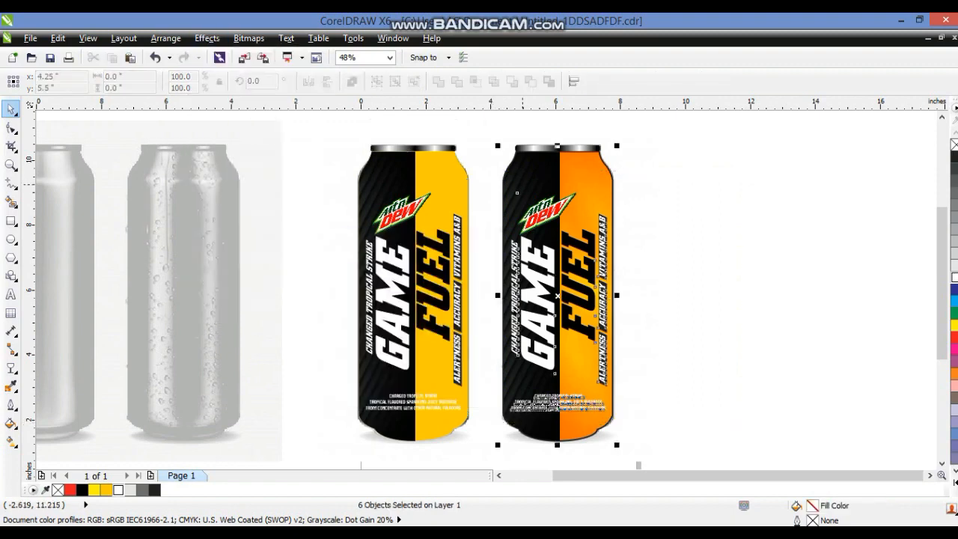
pyautogui.click(522, 184)
pyautogui.click(666, 190)
pyautogui.moveTo(624, 187); pyautogui.dragTo(640, 192)
pyautogui.hotkey('ctrl', 'z')
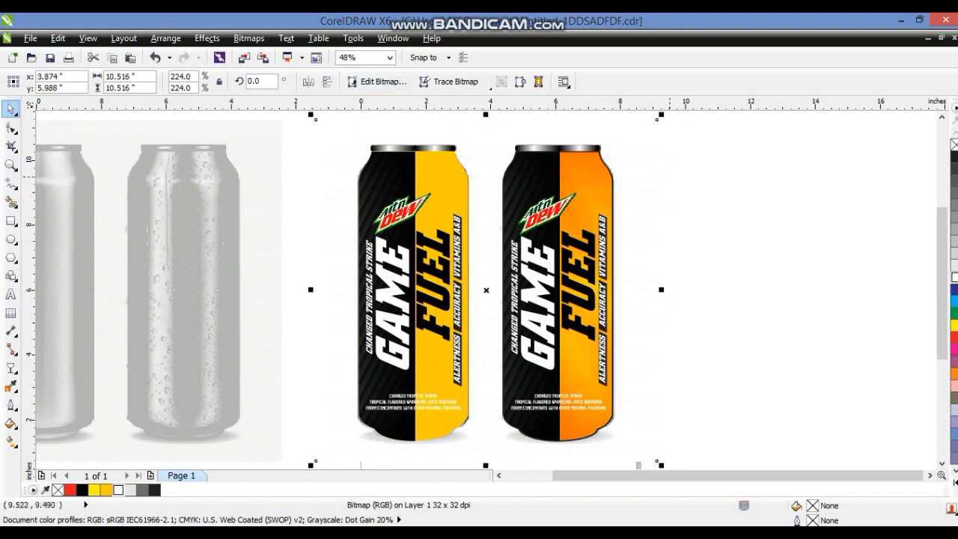
pyautogui.hotkey('ctrl', 'z')
# Align the shading photo behind the cans and delete its duplicate copy
pyautogui.click(666, 208)
pyautogui.click(262, 233)
pyautogui.keyDown('shift'); pyautogui.click(323, 263); pyautogui.keyUp('shift')
pyautogui.press('c')
pyautogui.press('Escape')
pyautogui.click(646, 236)
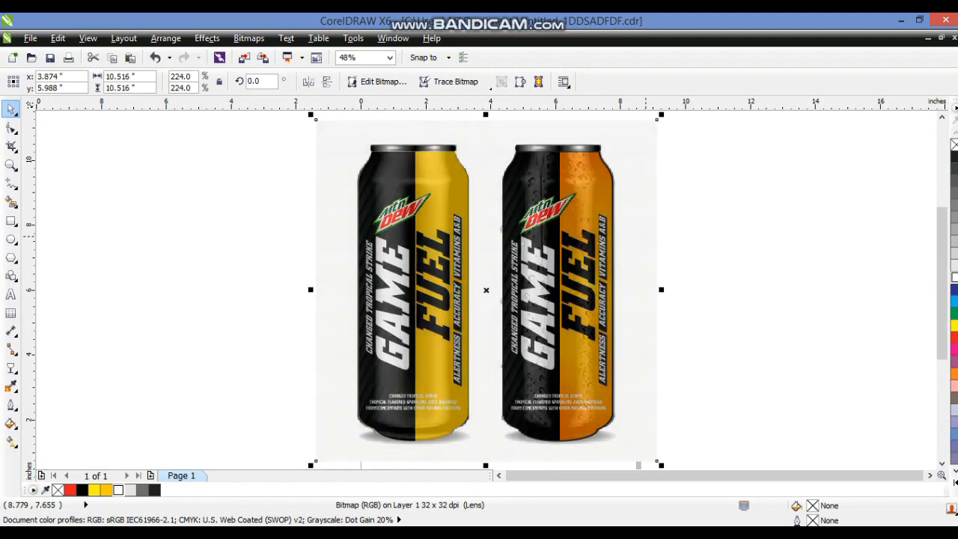
pyautogui.press('Escape')
pyautogui.click(646, 236)
pyautogui.hotkey('shift', 'pagedown')
pyautogui.press('Escape')
pyautogui.click(646, 236)
pyautogui.press('Delete')
# Place the shading photo inside the first can as a PowerClip
pyautogui.click(646, 237)
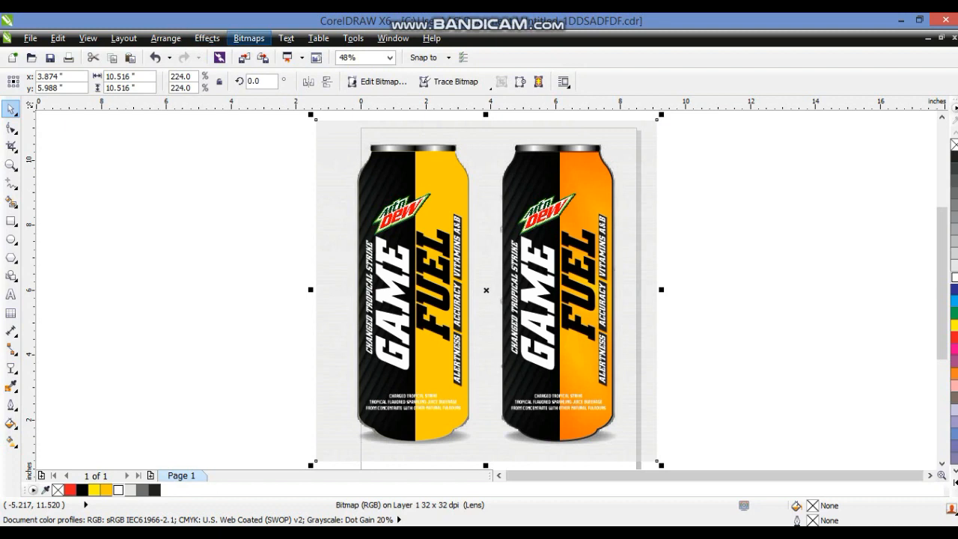
pyautogui.click(207, 38)
pyautogui.moveTo(233, 237)
pyautogui.click(369, 238)
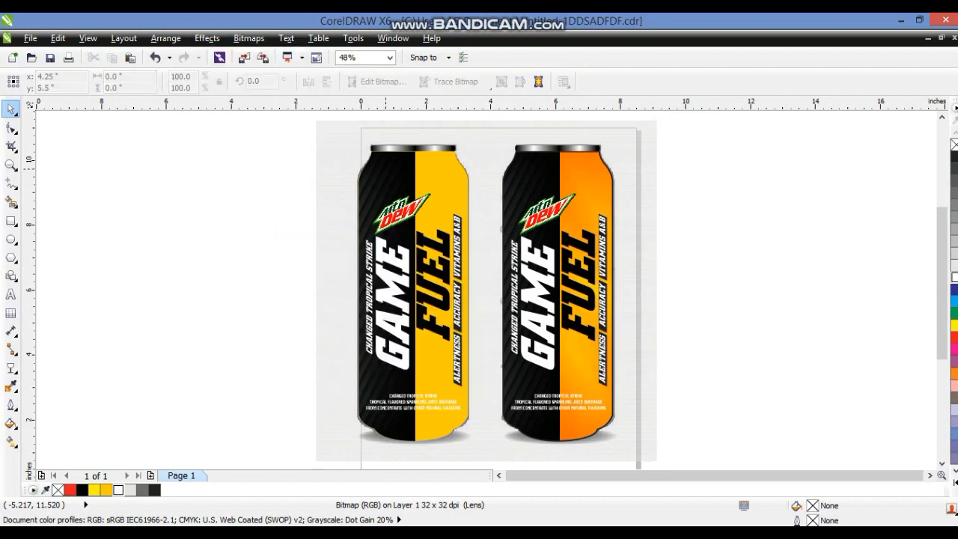
pyautogui.click(363, 178)
pyautogui.press('Escape')
# Place the shading photo inside the second can as a PowerClip
pyautogui.click(632, 215)
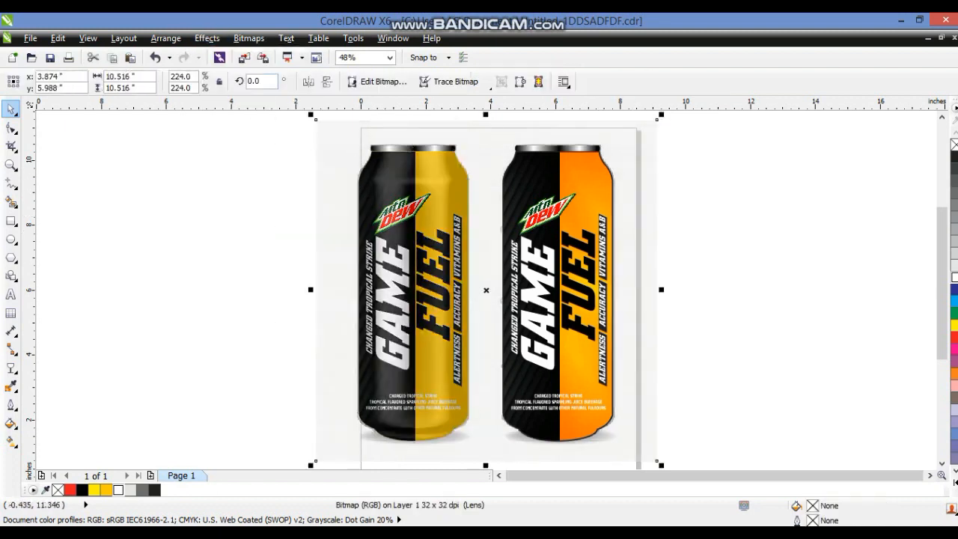
pyautogui.click(207, 38)
pyautogui.moveTo(232, 237)
pyautogui.click(370, 238)
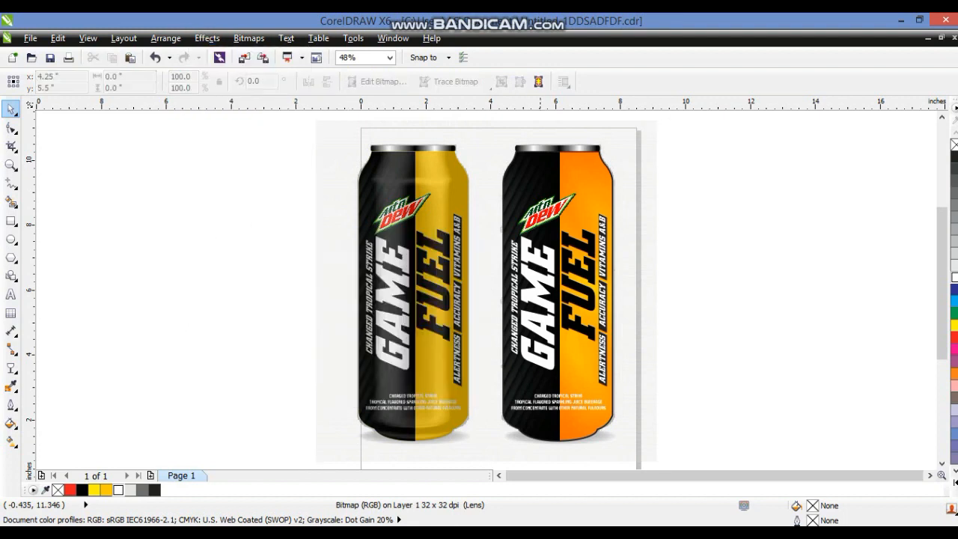
pyautogui.click(525, 178)
# Select everything on the page and remove the outlines
pyautogui.click(223, 245)
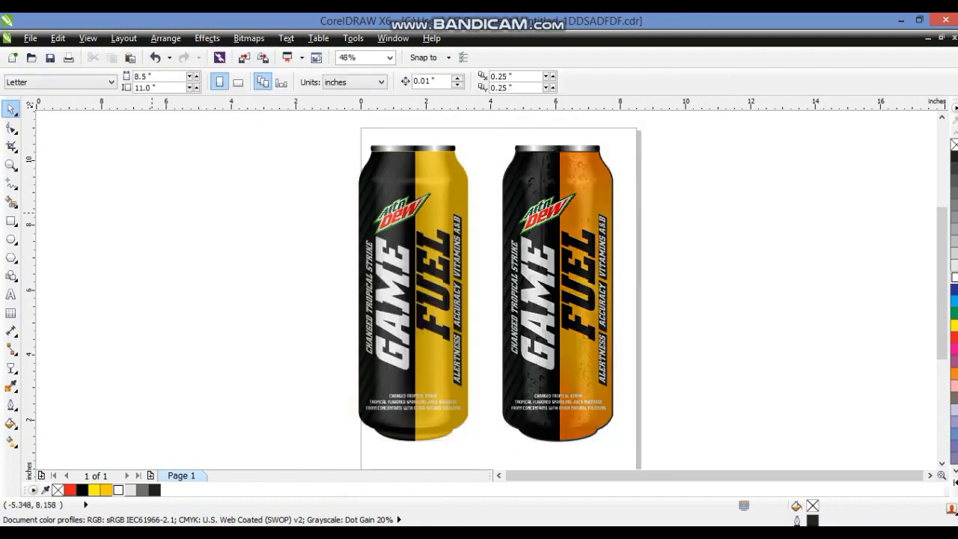
pyautogui.moveTo(263, 125); pyautogui.dragTo(629, 458)
pyautogui.rightClick(954, 145)
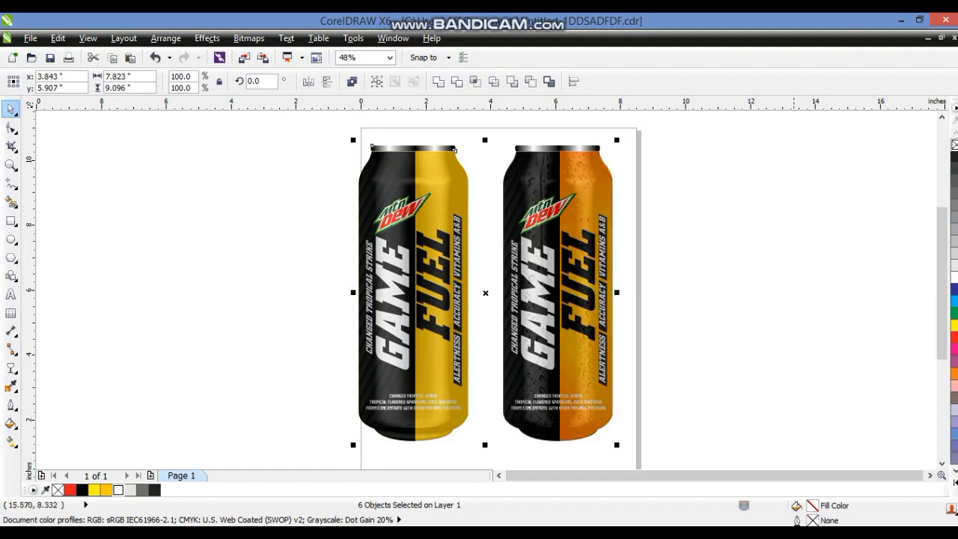
pyautogui.click(763, 276)
pyautogui.scroll(-1, 626, 316)
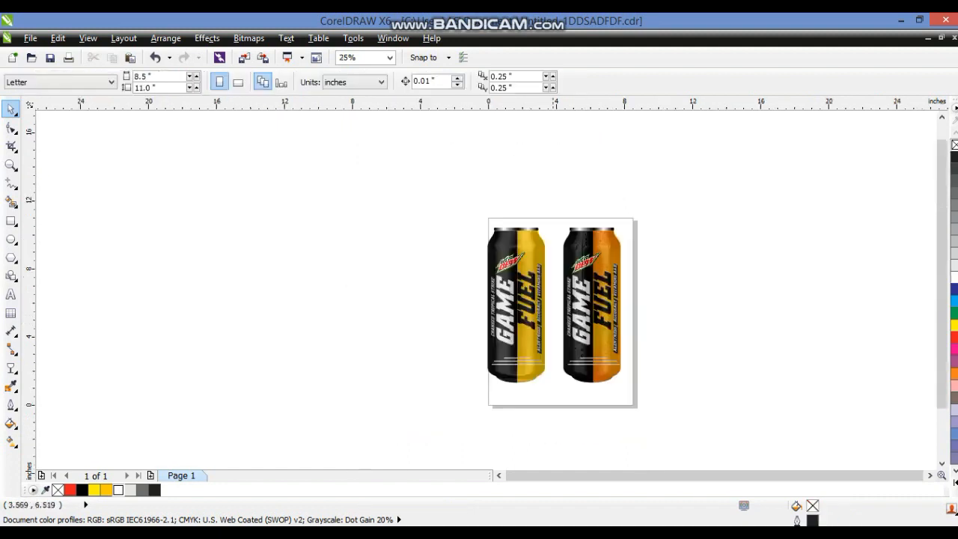
# Draw a black background rectangle larger than the page and send it behind the cans
pyautogui.click(11, 221)
pyautogui.moveTo(281, 234); pyautogui.dragTo(509, 407)
pyautogui.click(11, 109)
pyautogui.moveTo(514, 320); pyautogui.dragTo(646, 320)
pyautogui.click(83, 490)
pyautogui.hotkey('shift', 'pagedown')
pyautogui.moveTo(460, 228); pyautogui.dragTo(461, 198)
# Move both cans to the centre of the black background
pyautogui.click(200, 171)
pyautogui.moveTo(209, 150); pyautogui.dragTo(673, 429)
pyautogui.hotkey('shift', 'F2')
pyautogui.moveTo(798, 144); pyautogui.dragTo(455, 450)
pyautogui.moveTo(671, 344); pyautogui.dragTo(535, 344)
# Give the background a vertical linear gradient from black at the bottom to red at the top
pyautogui.click(667, 374)
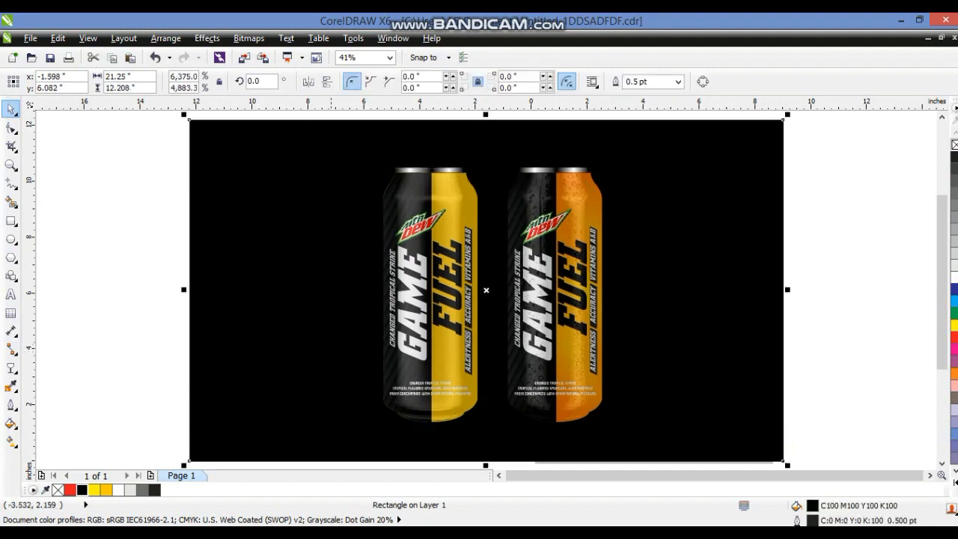
pyautogui.press('g')
pyautogui.moveTo(338, 427); pyautogui.dragTo(340, 249)
pyautogui.moveTo(339, 428); pyautogui.dragTo(341, 444)
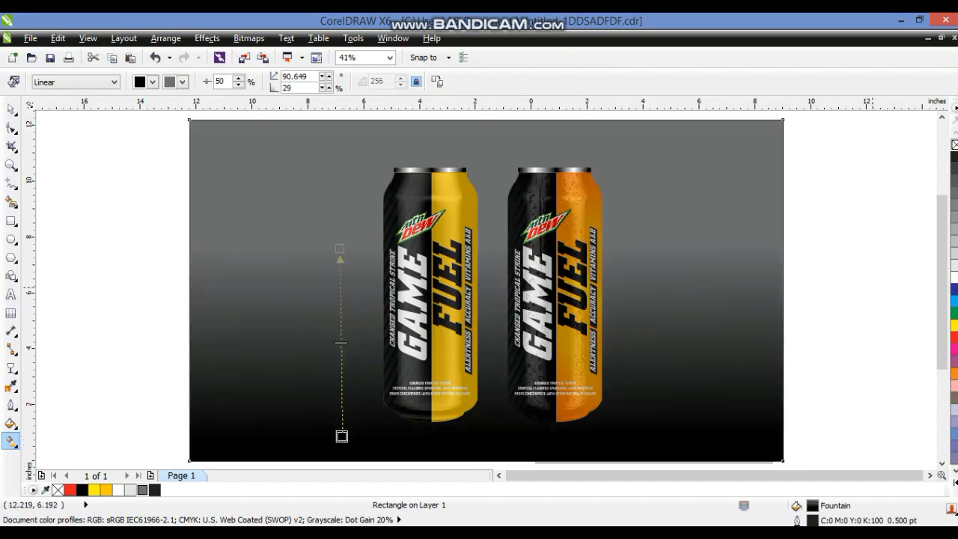
pyautogui.moveTo(348, 248); pyautogui.dragTo(340, 246)
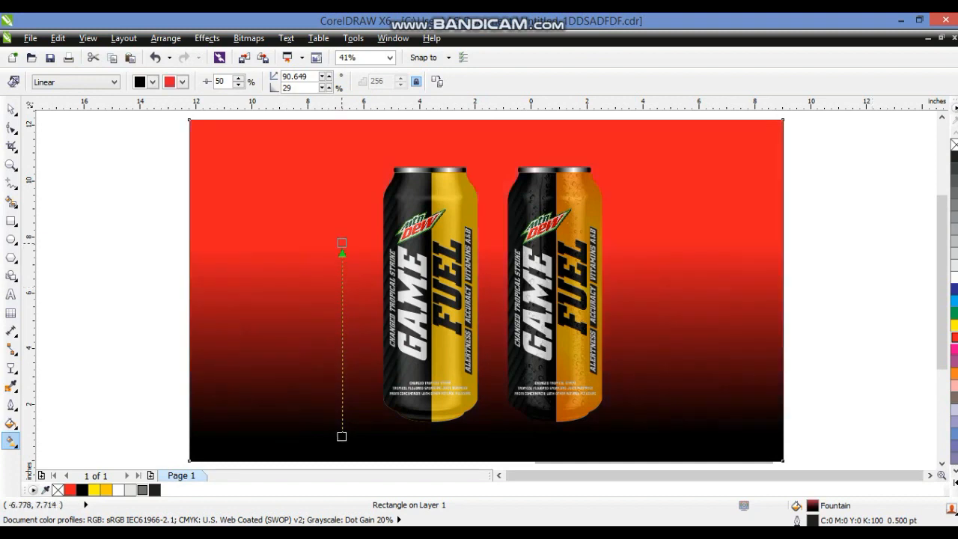
pyautogui.moveTo(342, 436); pyautogui.dragTo(341, 424)
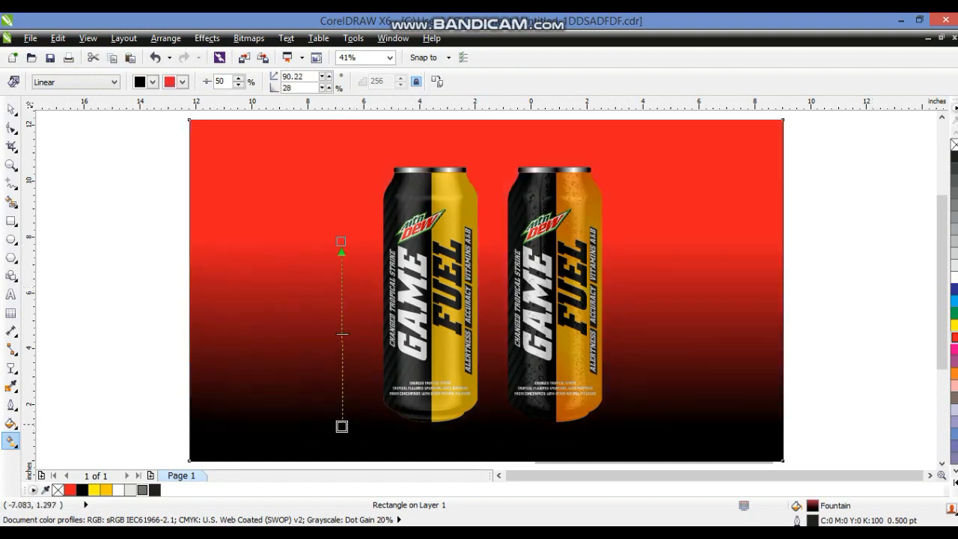
# Select the can lids and nudge them down slightly onto the can bodies
pyautogui.click(11, 110)
pyautogui.moveTo(132, 158); pyautogui.dragTo(618, 181)
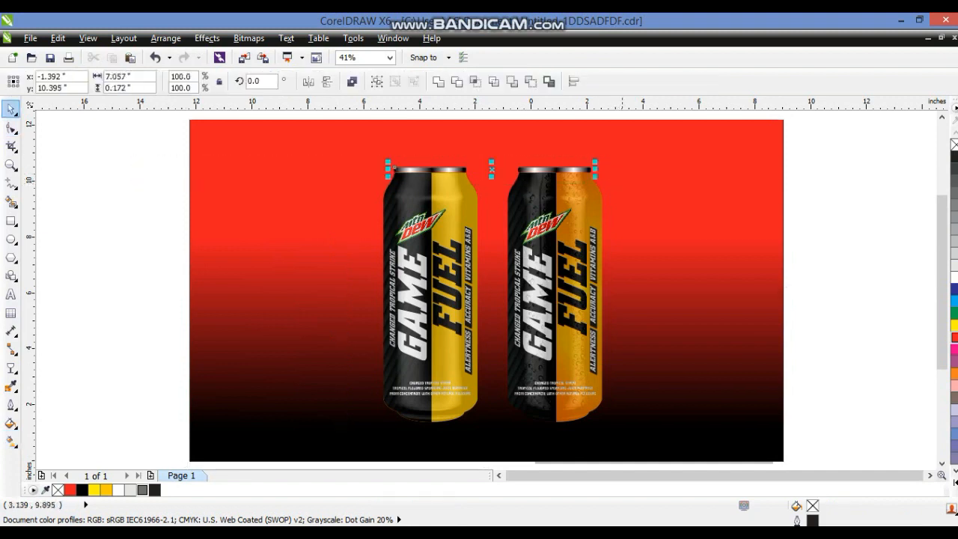
pyautogui.hotkey('shift', 'F2')
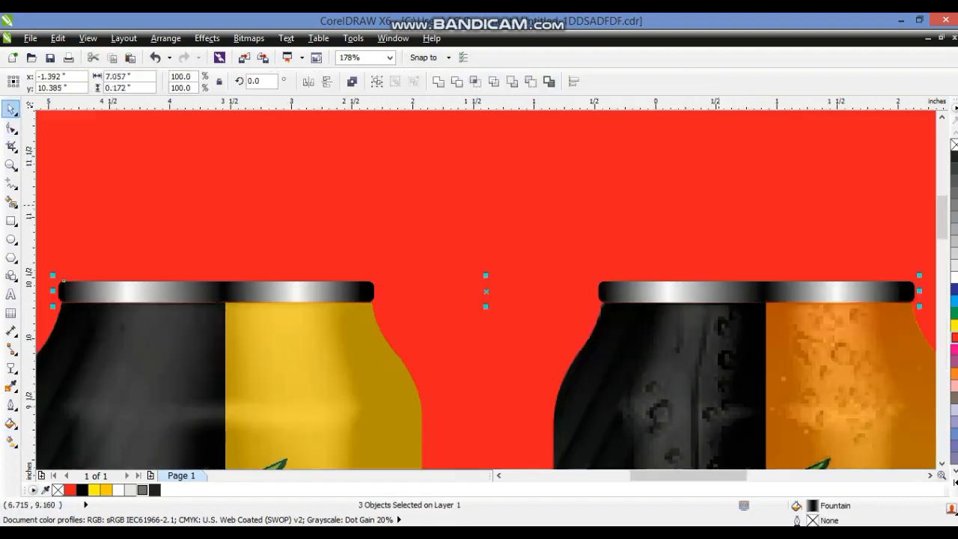
pyautogui.press('Down')
pyautogui.press('Down')
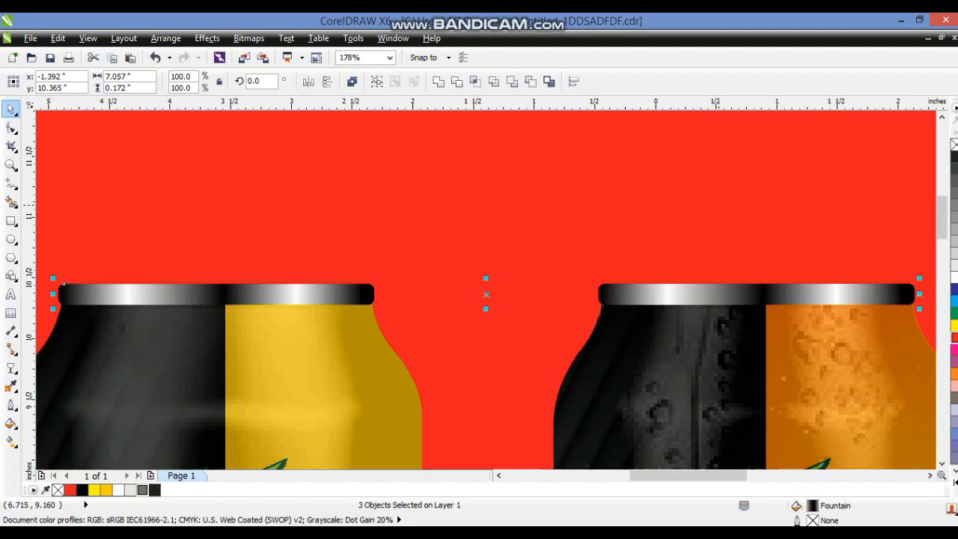
pyautogui.click(718, 205)
pyautogui.press('F4')
pyautogui.press('Escape')
# Move both cans toward the right side of the background
pyautogui.moveTo(825, 143); pyautogui.dragTo(251, 469)
pyautogui.moveTo(575, 284); pyautogui.dragTo(694, 287)
pyautogui.moveTo(490, 163); pyautogui.dragTo(457, 129)
pyautogui.moveTo(688, 282); pyautogui.dragTo(704, 288)
pyautogui.click(133, 238)
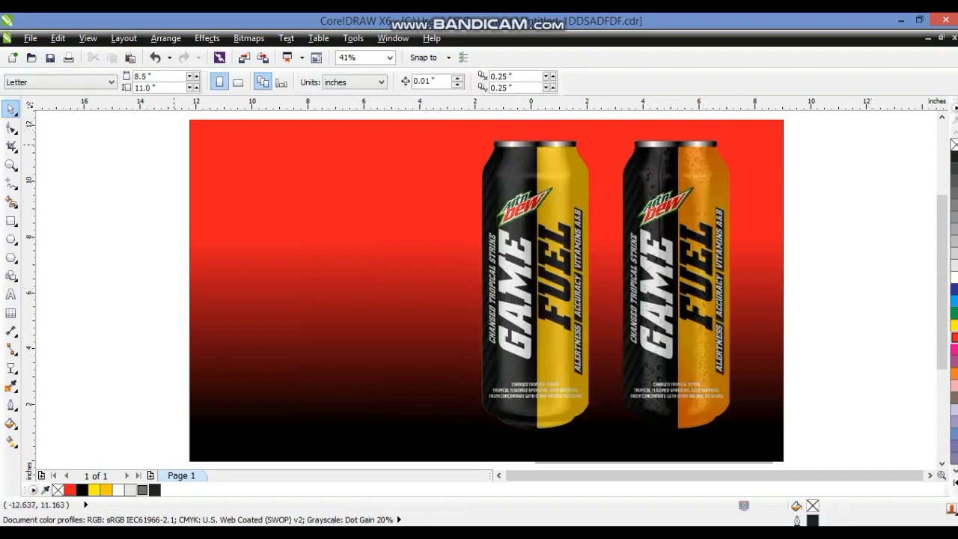
# Duplicate the first can to the left of the background
pyautogui.moveTo(497, 192); pyautogui.dragTo(106, 189)
pyautogui.rightClick(106, 190)
pyautogui.press('x')
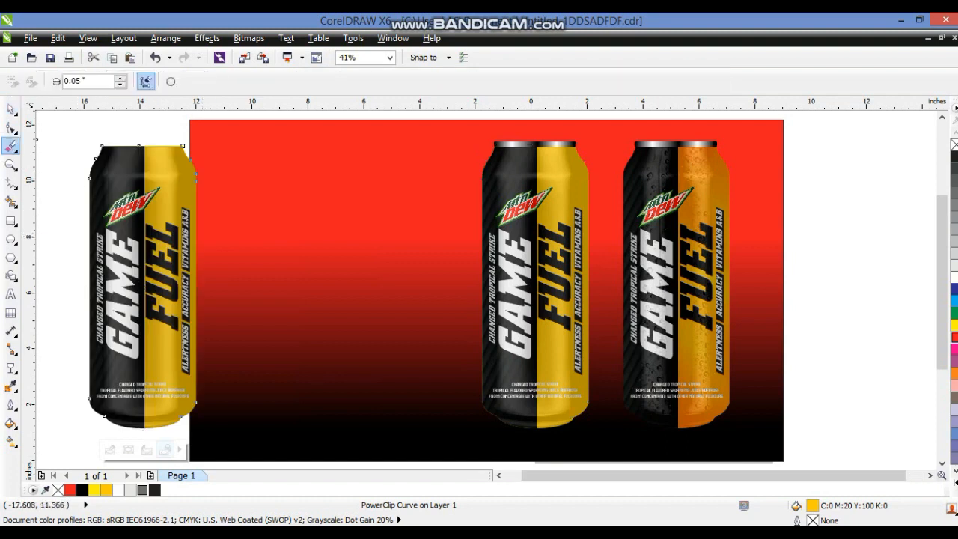
pyautogui.click(12, 109)
# Extract the PowerClip contents of the duplicated can
pyautogui.rightClick(130, 173)
pyautogui.click(185, 59)
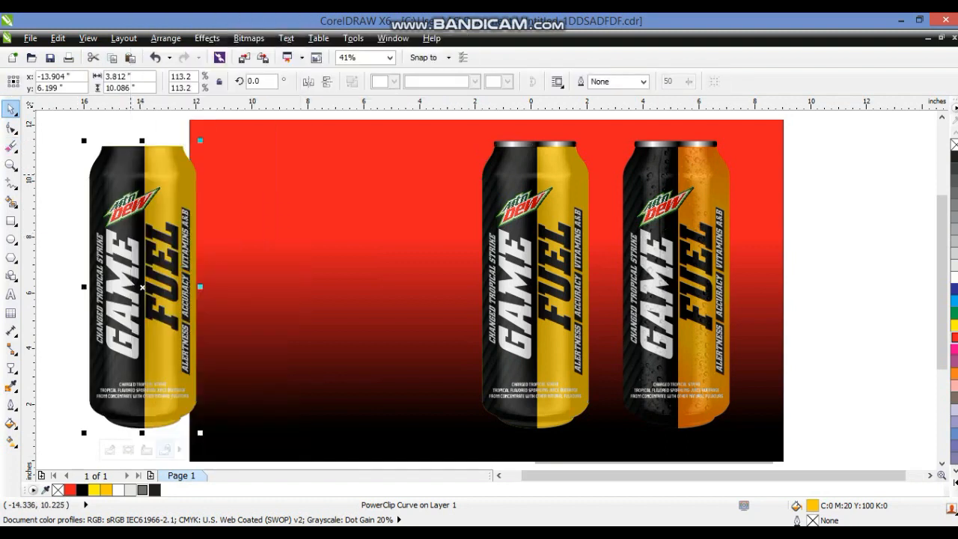
pyautogui.click(71, 177)
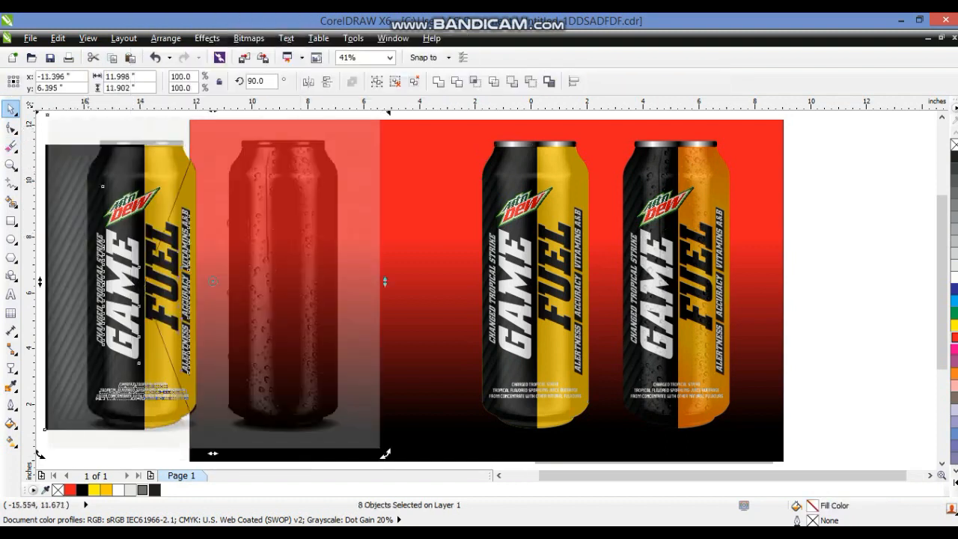
# Delete every part of the duplicated can except the Mountain Dew logo
pyautogui.press('Delete')
pyautogui.hotkey('ctrl', 'z')
pyautogui.click(117, 111)
pyautogui.click(80, 138)
pyautogui.press('Delete')
pyautogui.click(80, 178)
pyautogui.press('Delete')
pyautogui.click(135, 166)
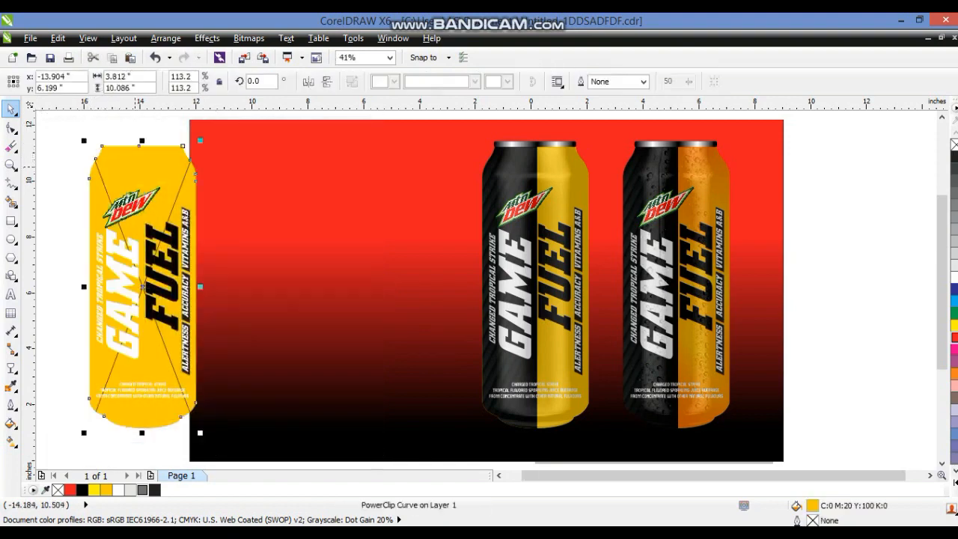
pyautogui.press('Delete')
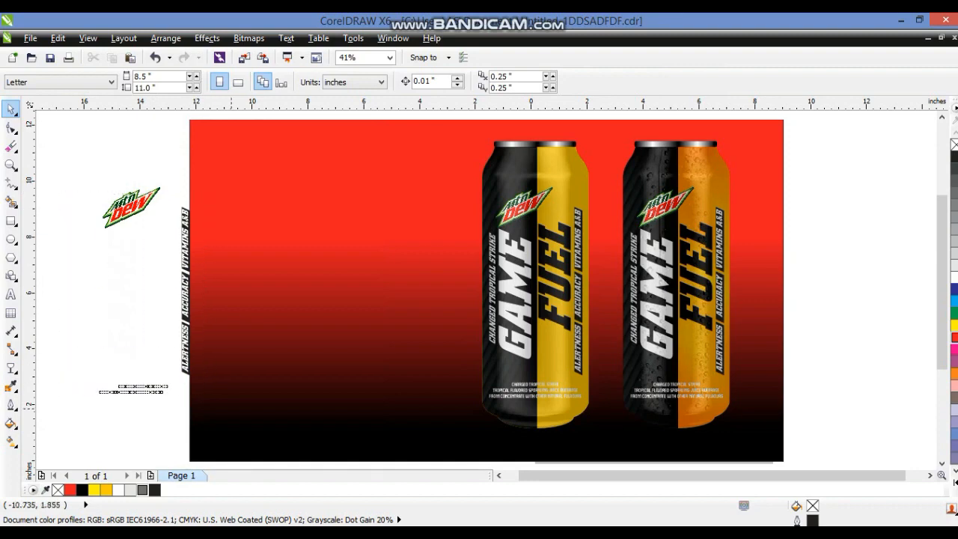
pyautogui.press('Delete')
# Place the Mountain Dew logo on the left of the background and enlarge it
pyautogui.moveTo(140, 209); pyautogui.dragTo(456, 199)
pyautogui.moveTo(388, 287); pyautogui.dragTo(389, 254)
pyautogui.moveTo(458, 198); pyautogui.dragTo(467, 190)
pyautogui.moveTo(404, 239); pyautogui.dragTo(402, 245)
# Preview the finished can mockup full screen
pyautogui.click(838, 285)
pyautogui.click(534, 424)
pyautogui.keyDown('shift'); pyautogui.click(667, 426); pyautogui.keyUp('shift')
pyautogui.hotkey('shift', 'F2')
pyautogui.press('F9')
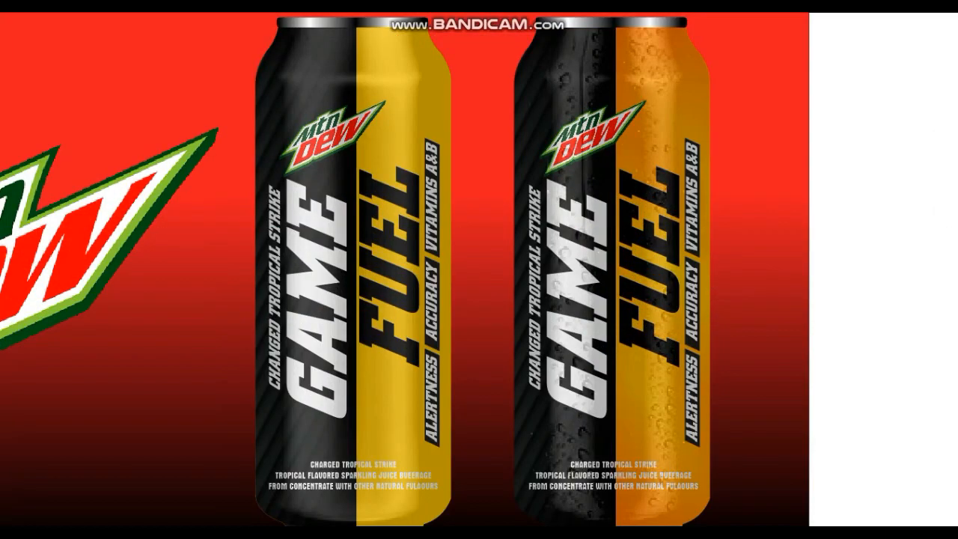